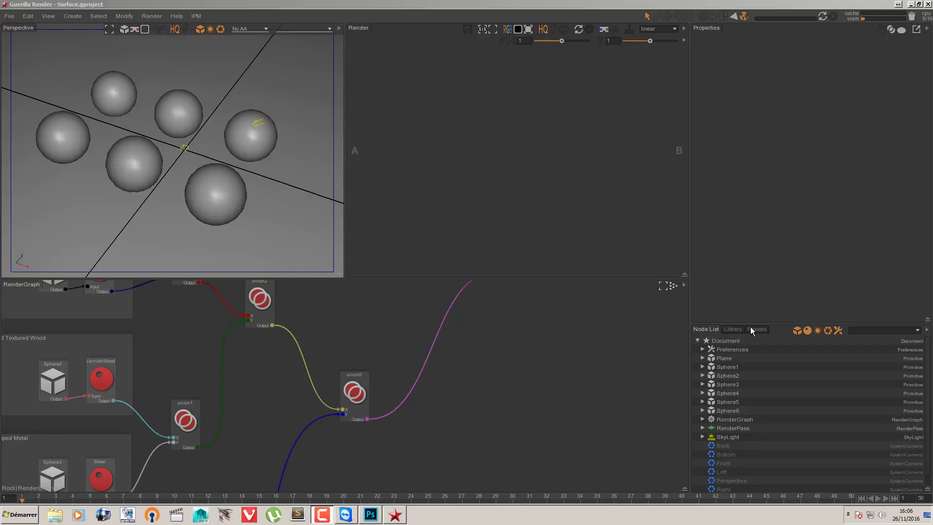
Step: Create a Maya camera, look through it in the 3D viewport, and orbit to frame the six spheres
{"action": "left_click", "coordinate": [73, 16]}
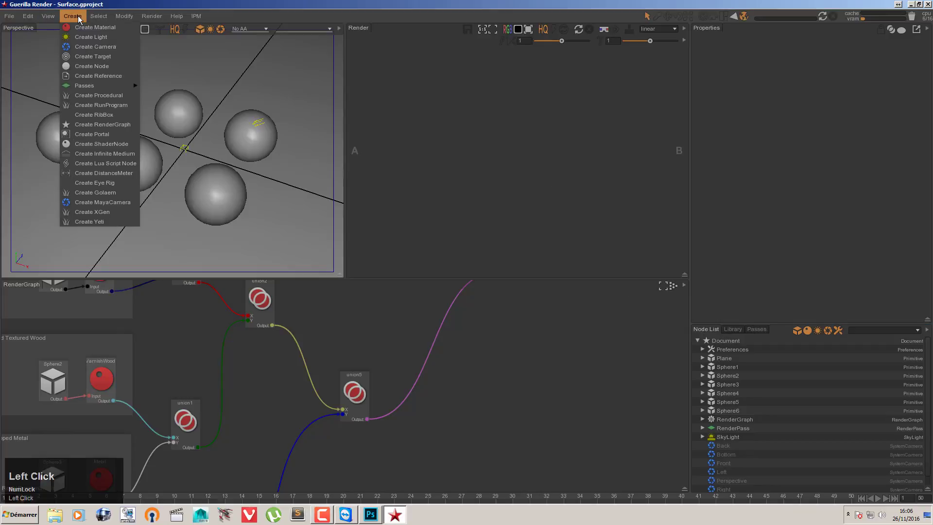
{"action": "left_click", "coordinate": [100, 203]}
{"action": "left_click_drag", "start_coordinate": [730, 359], "coordinate": [200, 168]}
{"action": "right_click_drag", "start_coordinate": [242, 153], "coordinate": [220, 150], "text": "alt"}
{"action": "left_click_drag", "start_coordinate": [220, 149], "coordinate": [248, 163], "text": "alt"}
{"action": "middle_click_drag", "start_coordinate": [210, 132], "coordinate": [204, 163], "text": "alt"}
{"action": "left_click_drag", "start_coordinate": [204, 162], "coordinate": [201, 138], "text": "alt"}
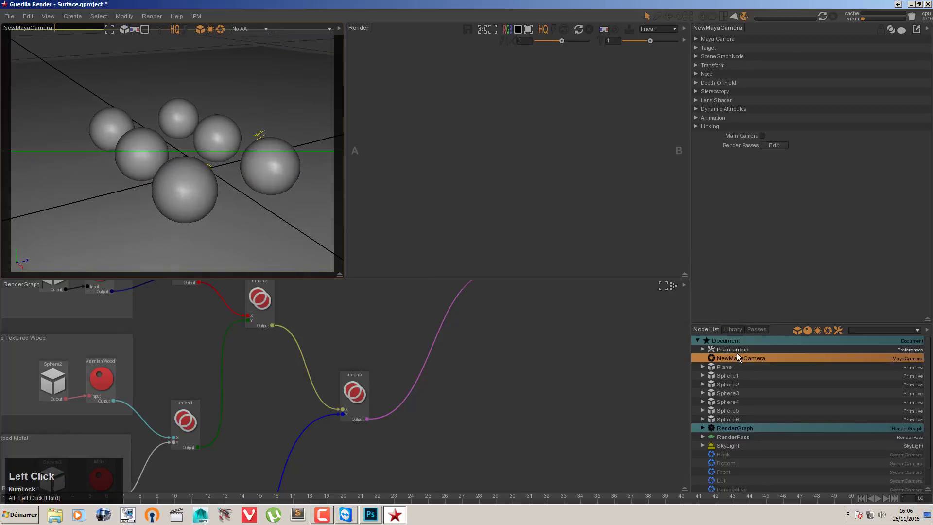
Step: Make the new Maya camera the main camera and rename it MyRenderCam
{"action": "left_click", "coordinate": [762, 135]}
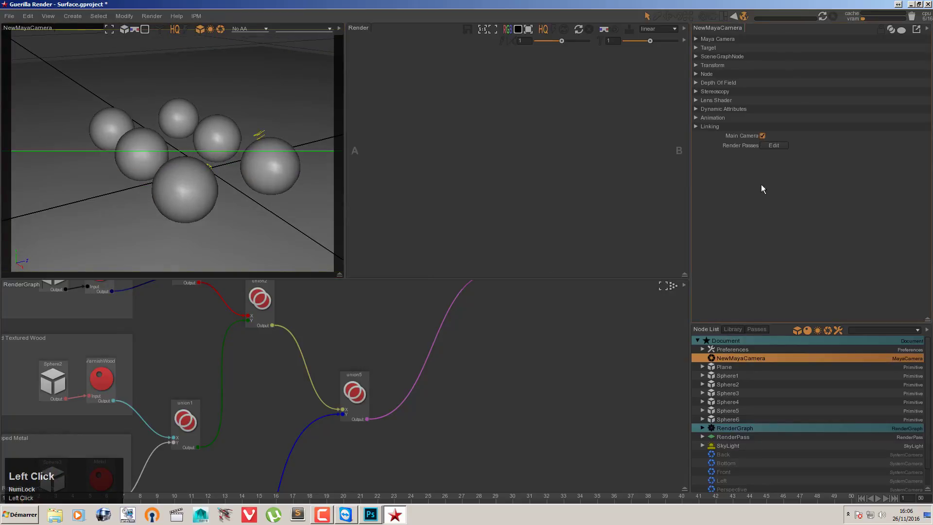
{"action": "double_click", "coordinate": [737, 357]}
{"action": "left_click_drag", "start_coordinate": [735, 357], "coordinate": [716, 357]}
{"action": "key", "text": "Delete"}
{"action": "key", "text": "Delete"}
{"action": "key", "text": "Delete"}
{"action": "key", "text": "Delete"}
{"action": "key", "text": "Delete"}
{"action": "key", "text": "Delete"}
{"action": "key", "text": "Delete"}
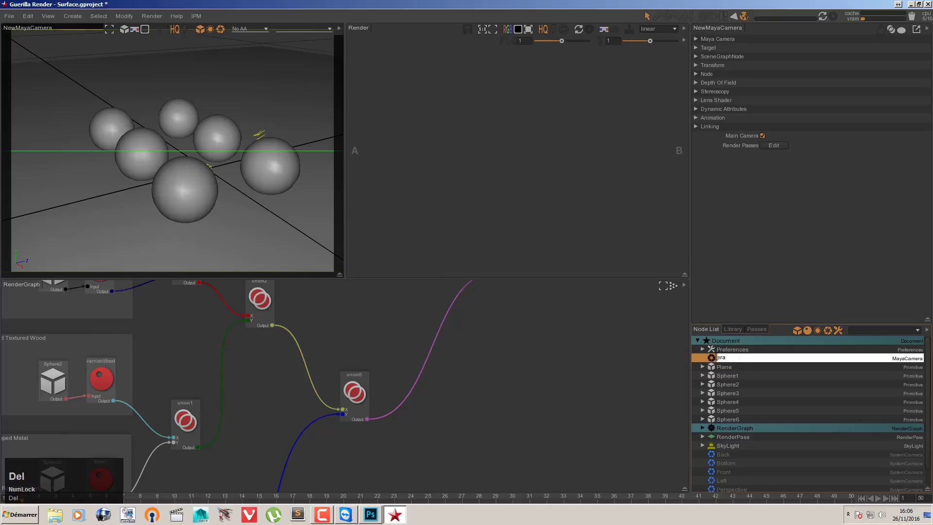
{"action": "type", "text": "MyRenderCam"}
{"action": "key", "text": "Return"}
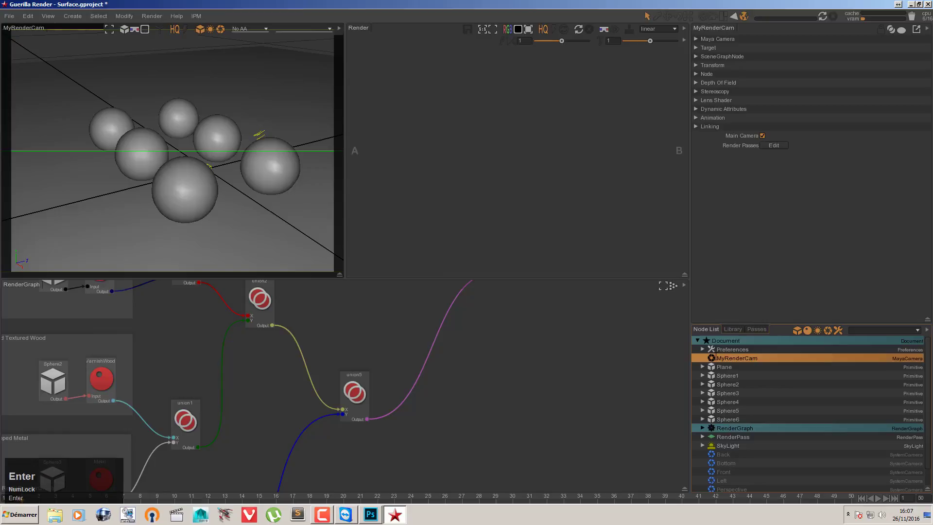
Step: Display the render passes and run a short test render from the main camera, stopping it early
{"action": "left_click", "coordinate": [756, 329]}
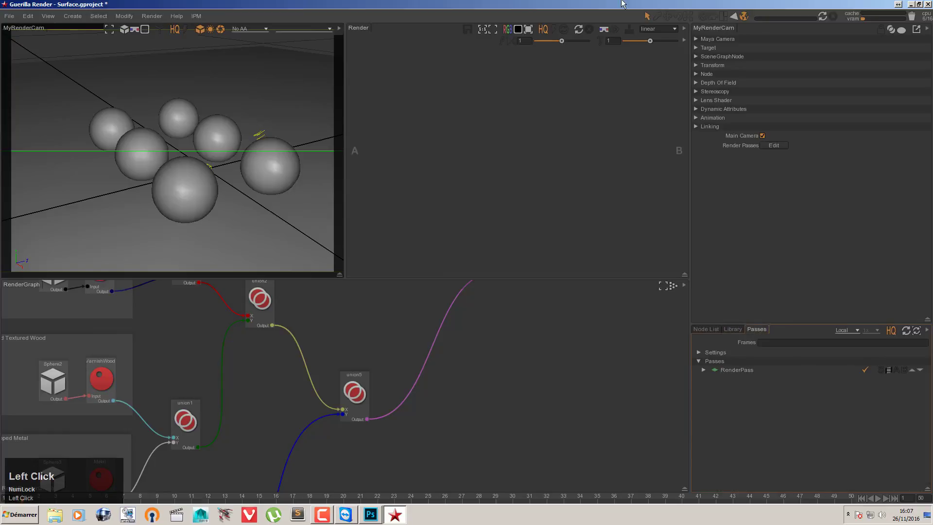
{"action": "left_click", "coordinate": [832, 18]}
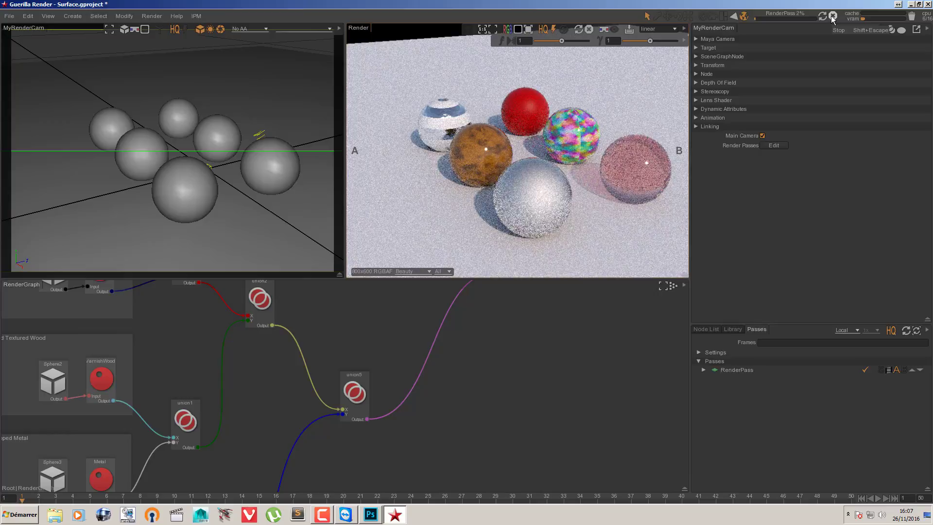
{"action": "left_click", "coordinate": [833, 19]}
Step: Add a second AOV to the RenderPass layer and set it to Z
{"action": "left_click", "coordinate": [715, 370]}
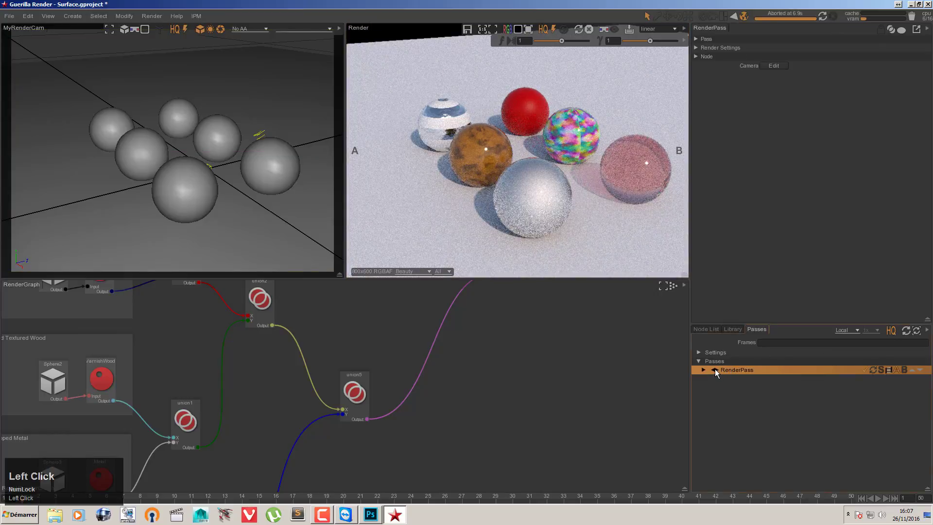
{"action": "left_click", "coordinate": [700, 369]}
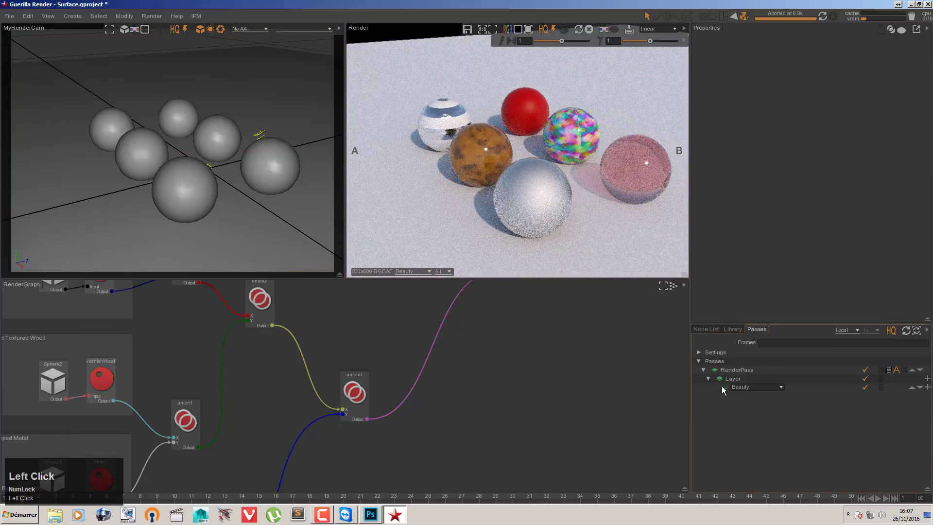
{"action": "left_click", "coordinate": [722, 387]}
{"action": "left_click", "coordinate": [926, 388]}
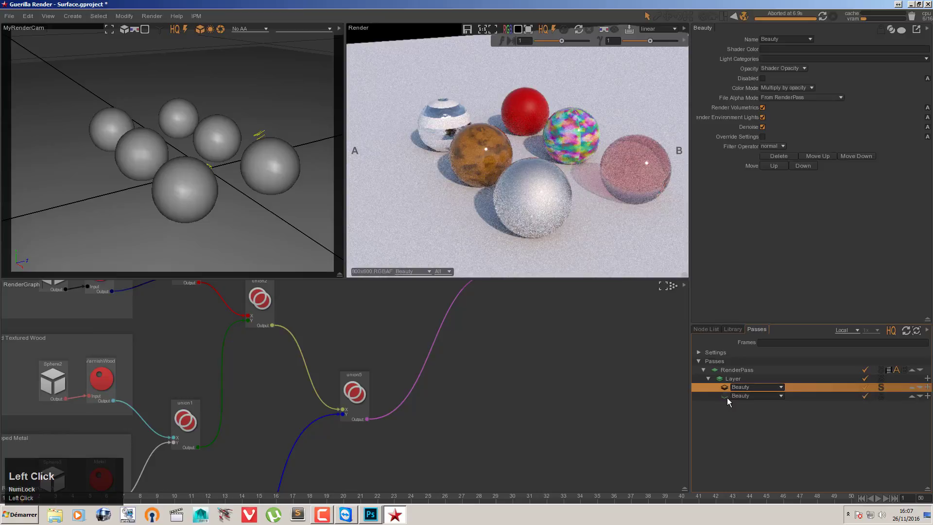
{"action": "left_click", "coordinate": [780, 395]}
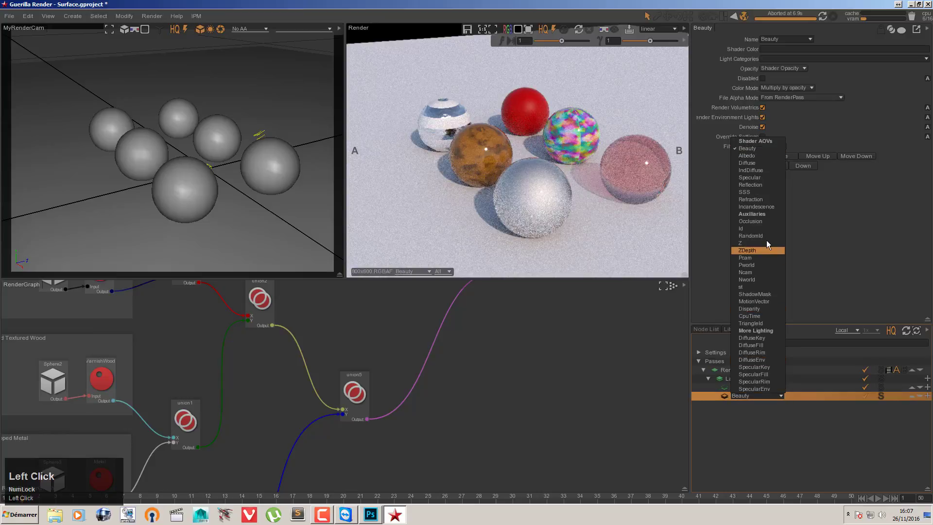
{"action": "left_click", "coordinate": [743, 241]}
Step: Add a third AOV to the RenderPass layer and set it to ZDepth
{"action": "left_click", "coordinate": [928, 395]}
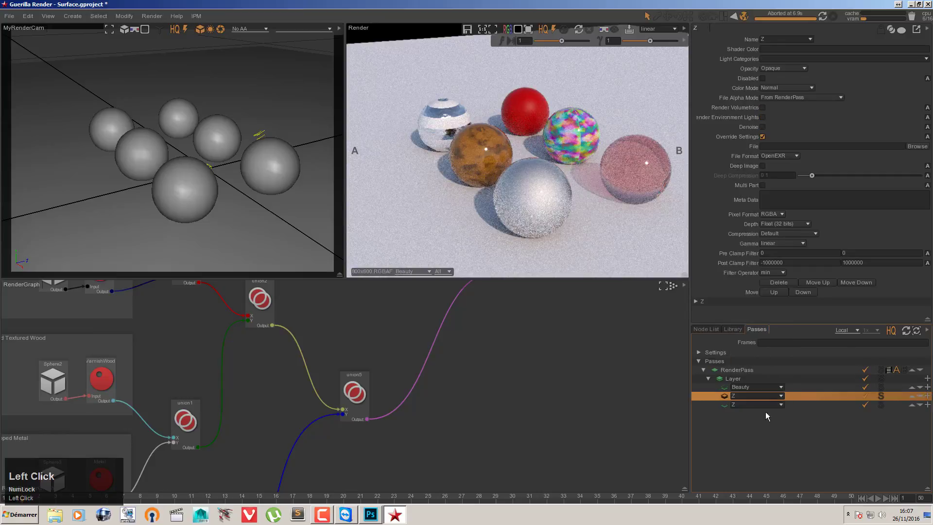
{"action": "left_click", "coordinate": [731, 404]}
{"action": "left_click", "coordinate": [781, 404]}
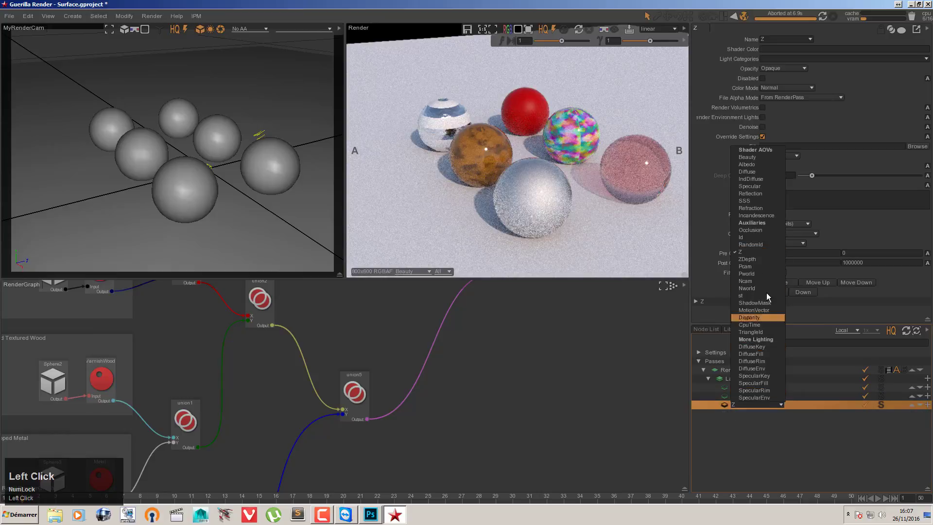
{"action": "left_click", "coordinate": [750, 264]}
Step: Run a short test render with the new AOVs and display the Z output in the render view
{"action": "left_click", "coordinate": [724, 395]}
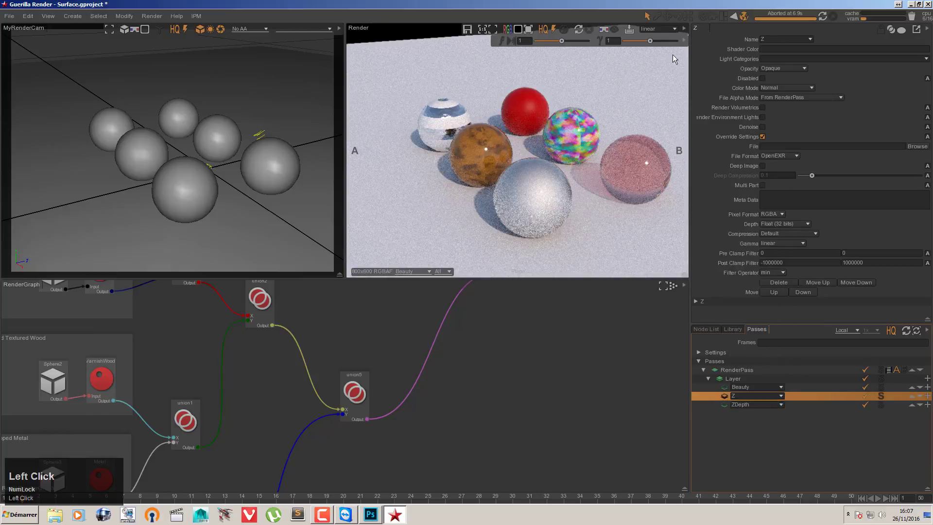
{"action": "left_click", "coordinate": [821, 17]}
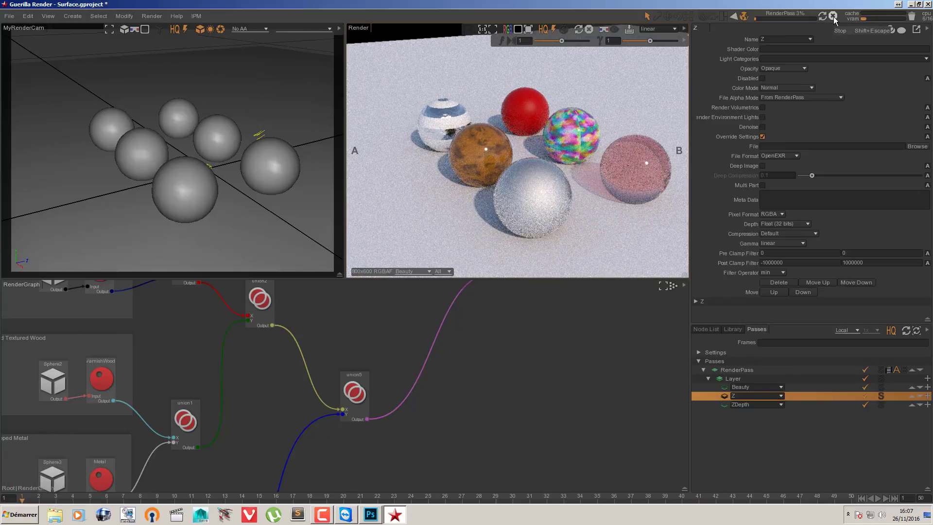
{"action": "left_click", "coordinate": [832, 17]}
{"action": "left_click", "coordinate": [417, 271]}
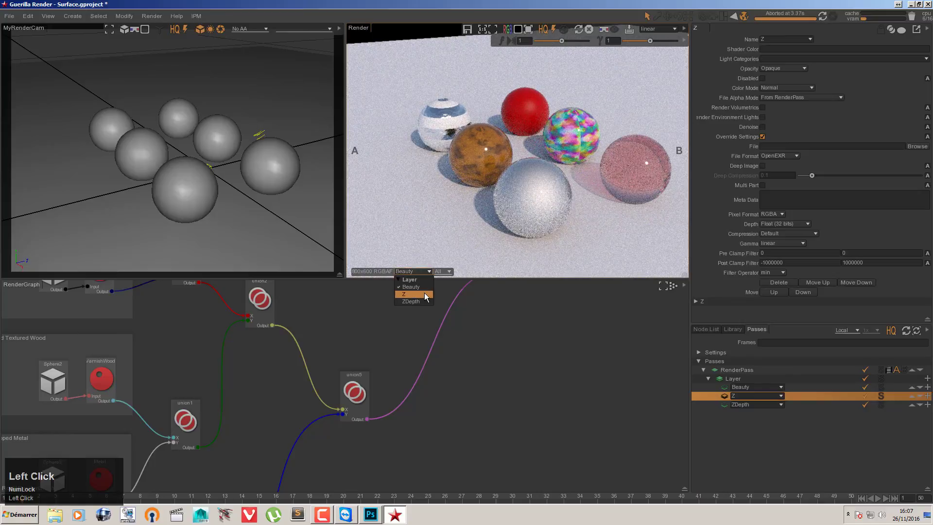
{"action": "left_click", "coordinate": [424, 294]}
Step: Enlarge the render view and sample the Z values at the plane's far corner and in the nearest foreground
{"action": "key", "text": "space"}
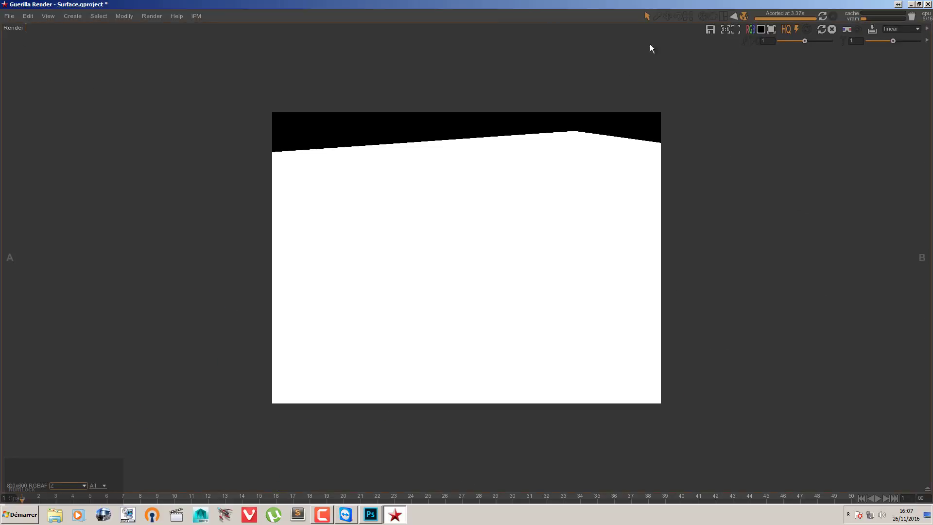
{"action": "left_click", "coordinate": [656, 17]}
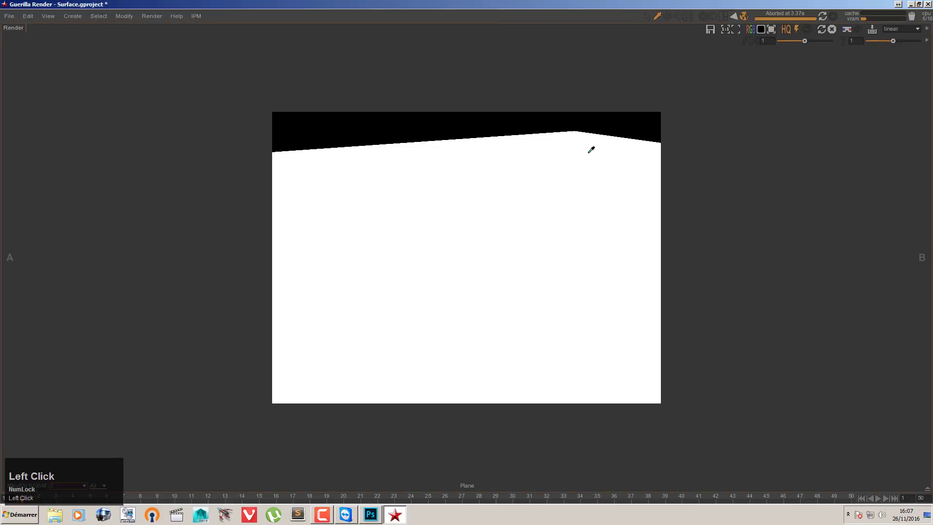
{"action": "mouse_move", "coordinate": [572, 134]}
{"action": "left_mouse_down"}
{"action": "mouse_move", "coordinate": [592, 375]}
{"action": "mouse_move", "coordinate": [584, 134]}
{"action": "left_mouse_up"}
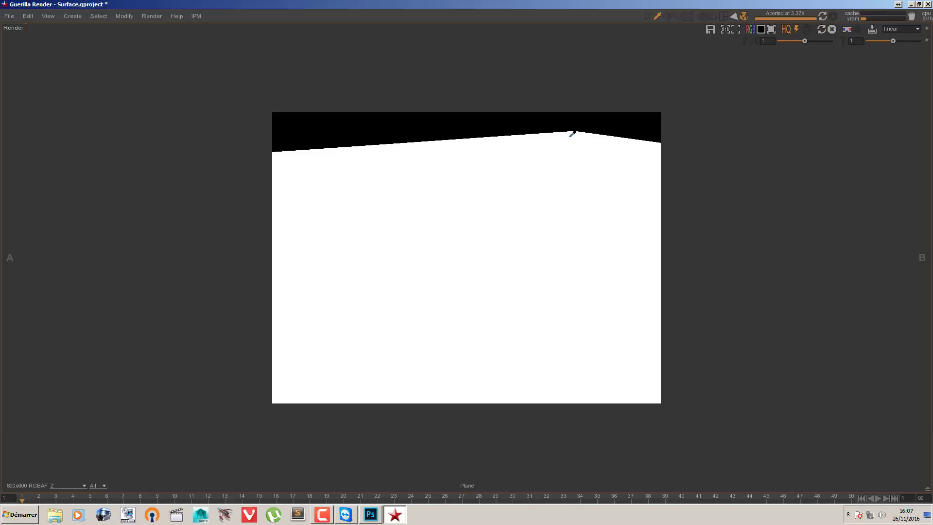
{"action": "left_click_drag", "start_coordinate": [574, 132], "coordinate": [576, 132]}
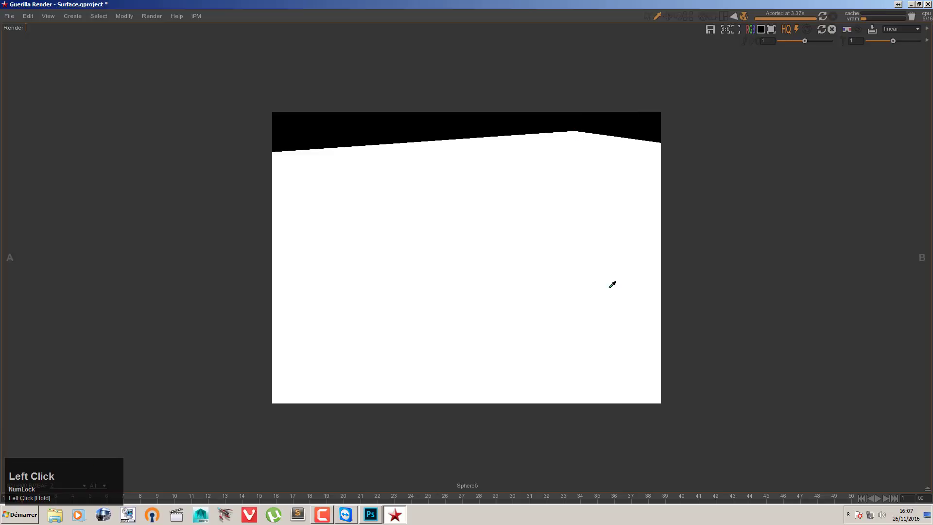
{"action": "left_click", "coordinate": [617, 394]}
{"action": "mouse_move", "coordinate": [617, 394]}
{"action": "left_mouse_down"}
{"action": "mouse_move", "coordinate": [609, 396]}
{"action": "mouse_move", "coordinate": [640, 399]}
{"action": "mouse_move", "coordinate": [623, 395]}
{"action": "left_mouse_up"}
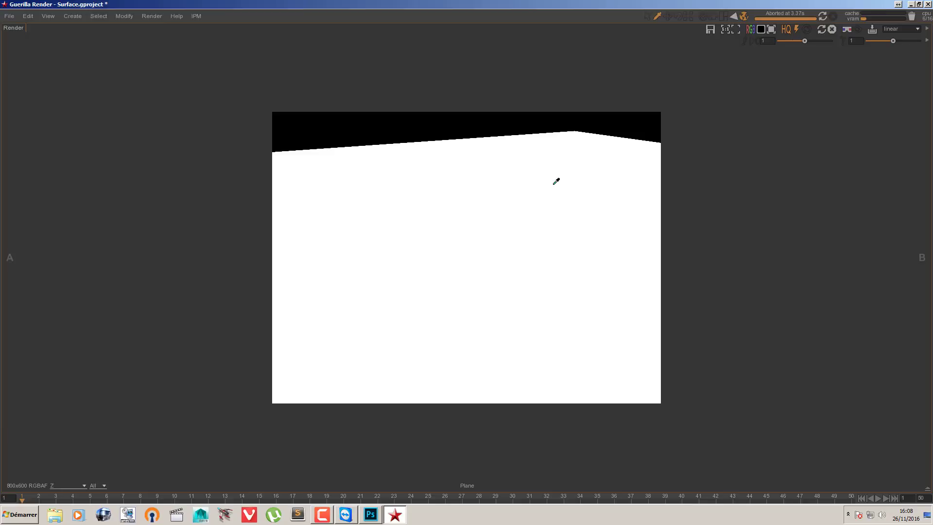
{"action": "left_click", "coordinate": [646, 17]}
{"action": "key", "text": "space"}
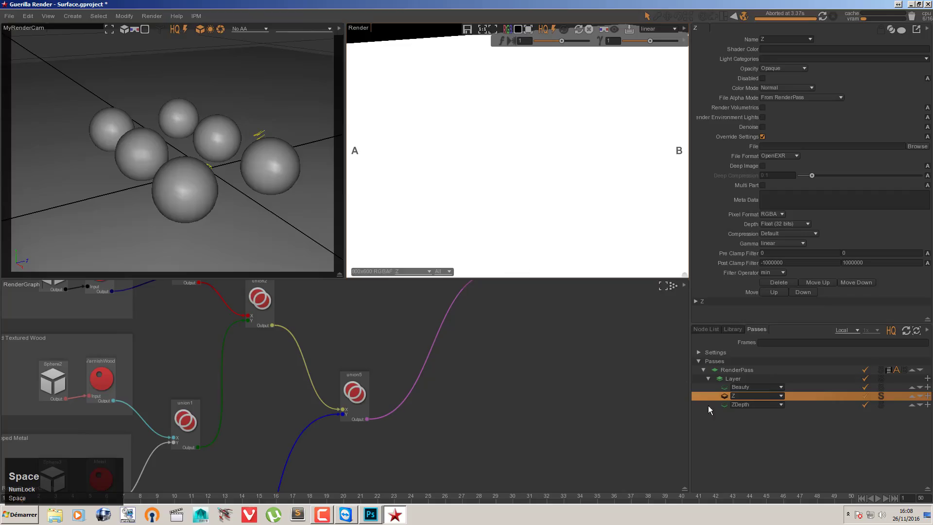
Step: Select the ZDepth AOV, display its output enlarged, and sample pixel values at the plane's far corner and foreground
{"action": "left_click", "coordinate": [727, 406]}
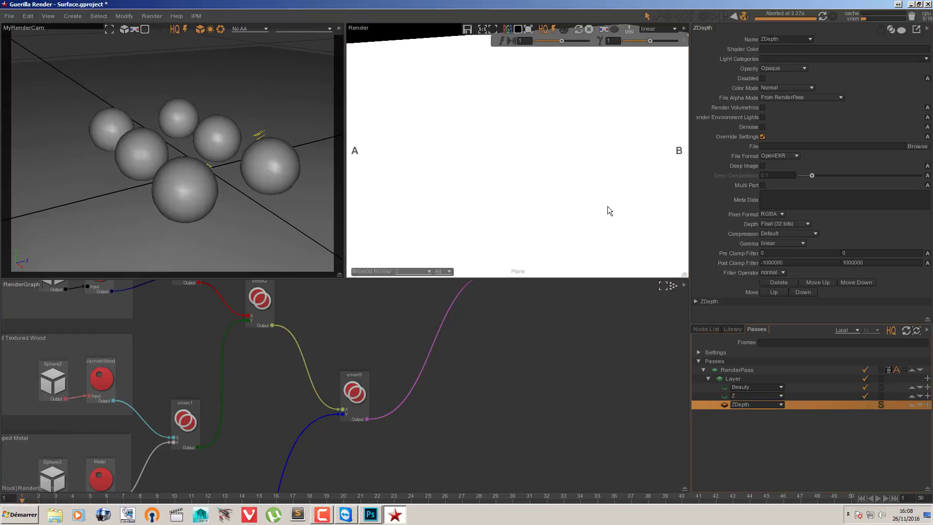
{"action": "key", "text": "space"}
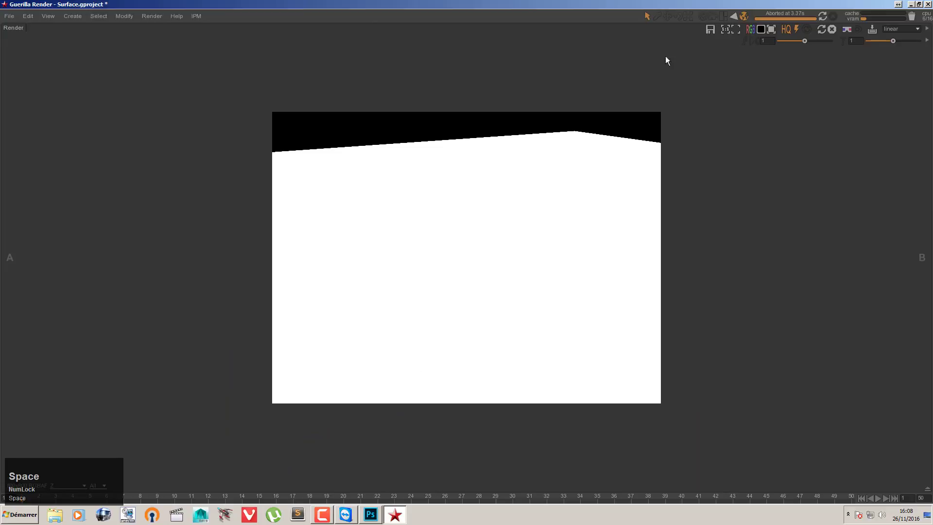
{"action": "left_click", "coordinate": [656, 16]}
{"action": "left_click_drag", "start_coordinate": [575, 133], "coordinate": [577, 132]}
{"action": "key", "text": "space"}
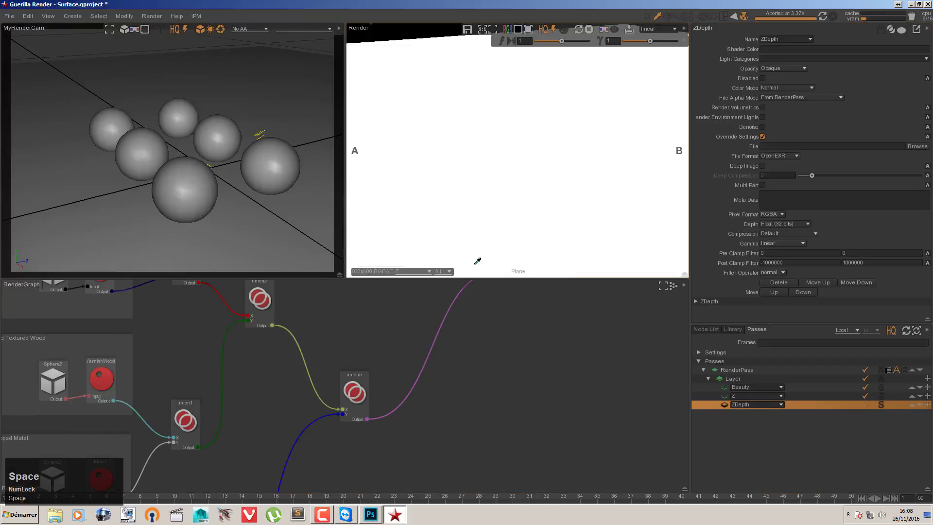
{"action": "left_click", "coordinate": [424, 272]}
{"action": "left_click", "coordinate": [412, 300]}
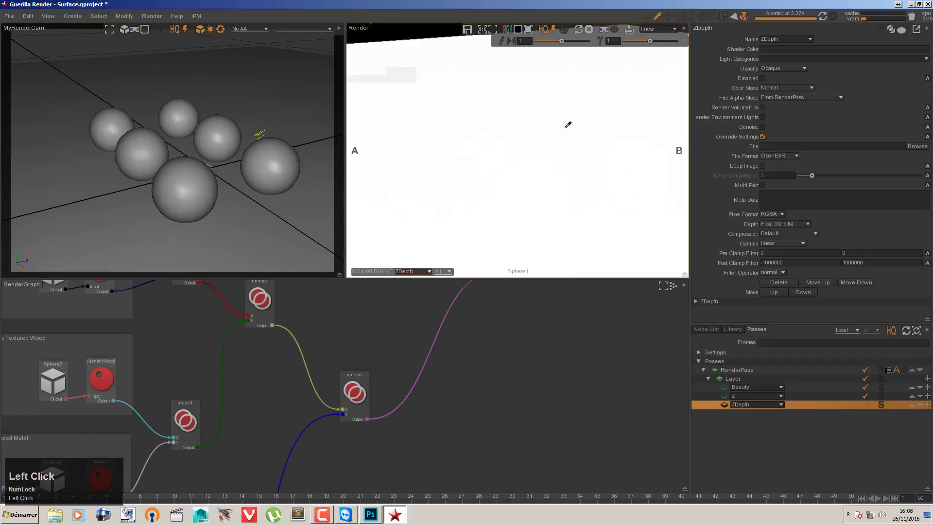
{"action": "key", "text": "space"}
{"action": "left_click_drag", "start_coordinate": [576, 132], "coordinate": [575, 132]}
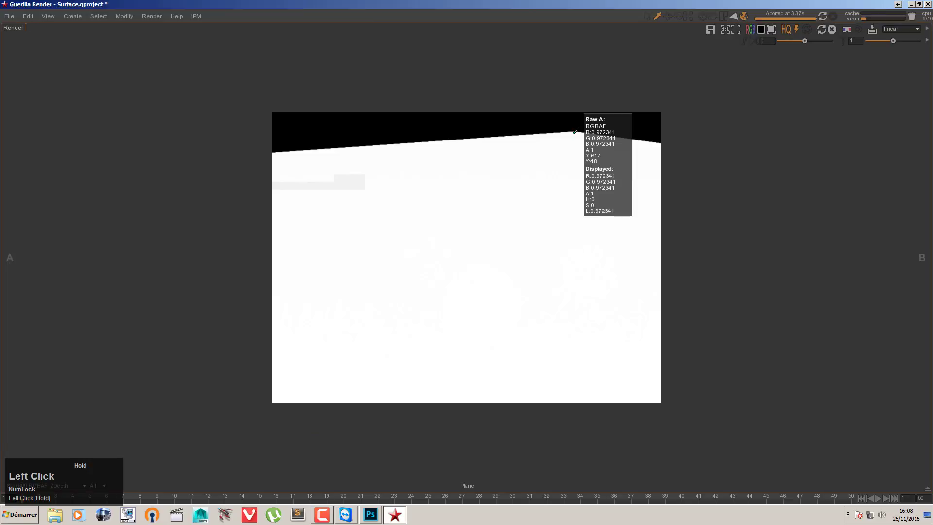
{"action": "left_click_drag", "start_coordinate": [576, 132], "coordinate": [575, 132]}
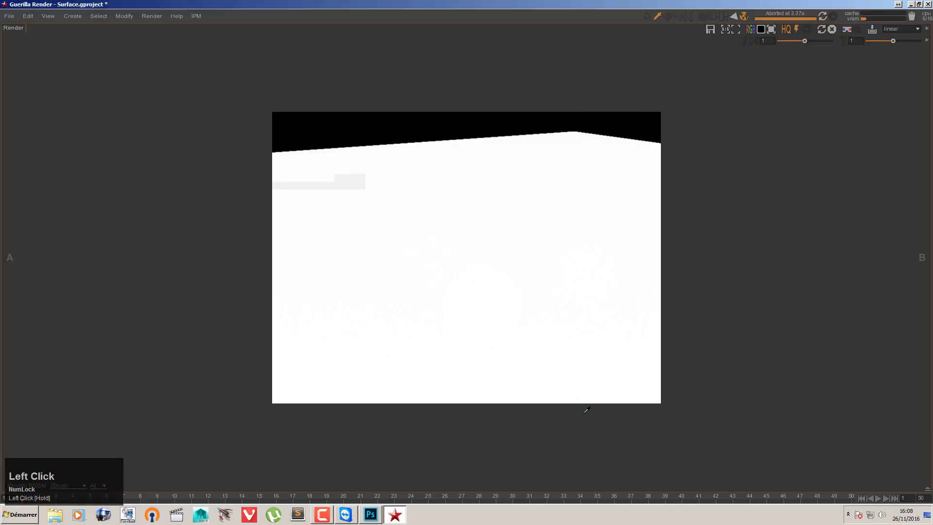
{"action": "left_click_drag", "start_coordinate": [620, 389], "coordinate": [621, 395]}
{"action": "key", "text": "space"}
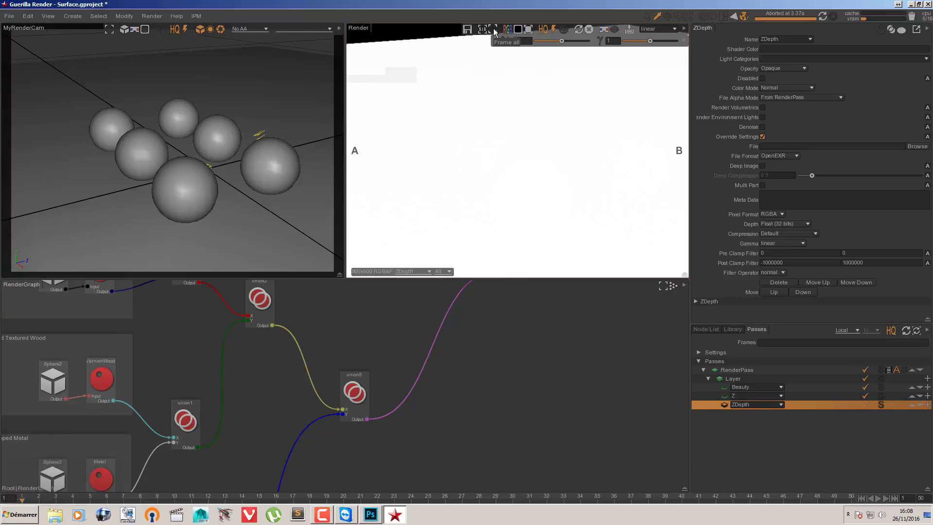
Step: Set the ZDepth AOV's Near to 4 and Far to 25, and run a short test render
{"action": "left_click", "coordinate": [710, 302]}
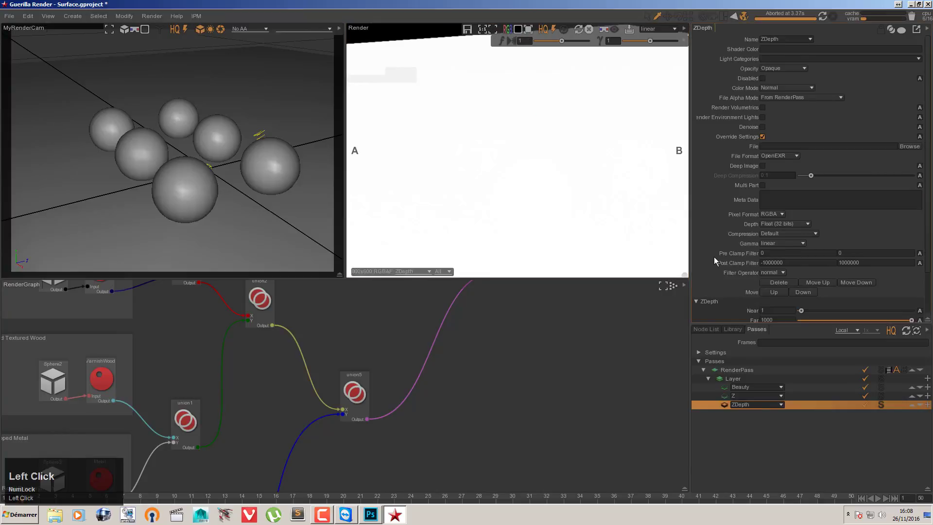
{"action": "scroll", "coordinate": [713, 257], "scroll_direction": "down", "scroll_amount": 2}
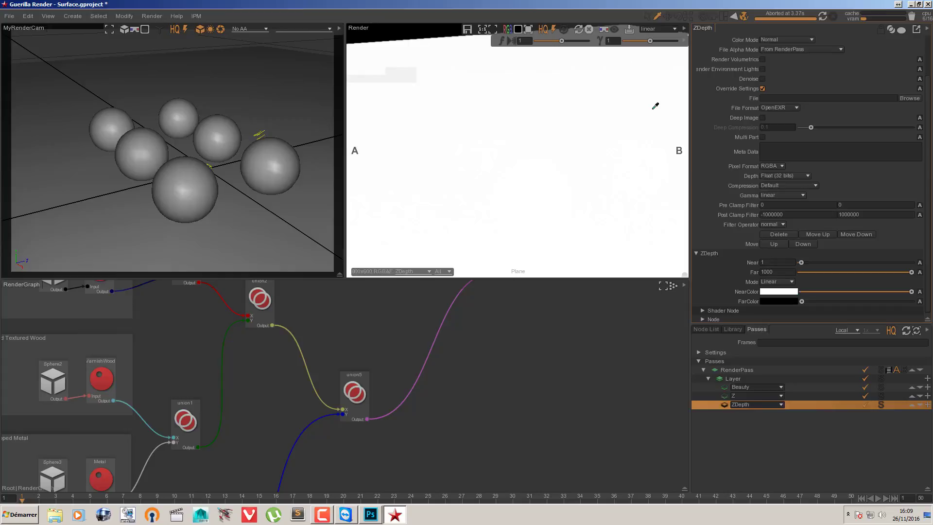
{"action": "left_click", "coordinate": [778, 272]}
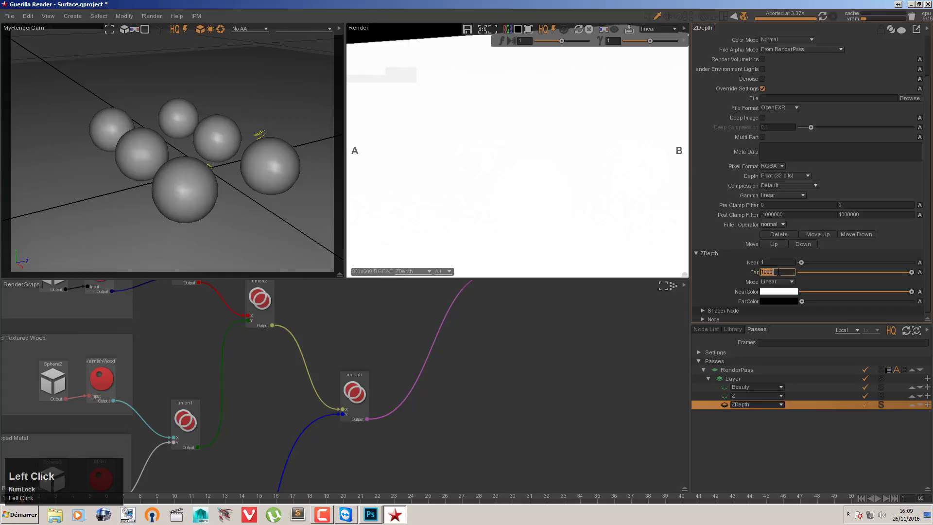
{"action": "type", "text": "25"}
{"action": "key", "text": "Return"}
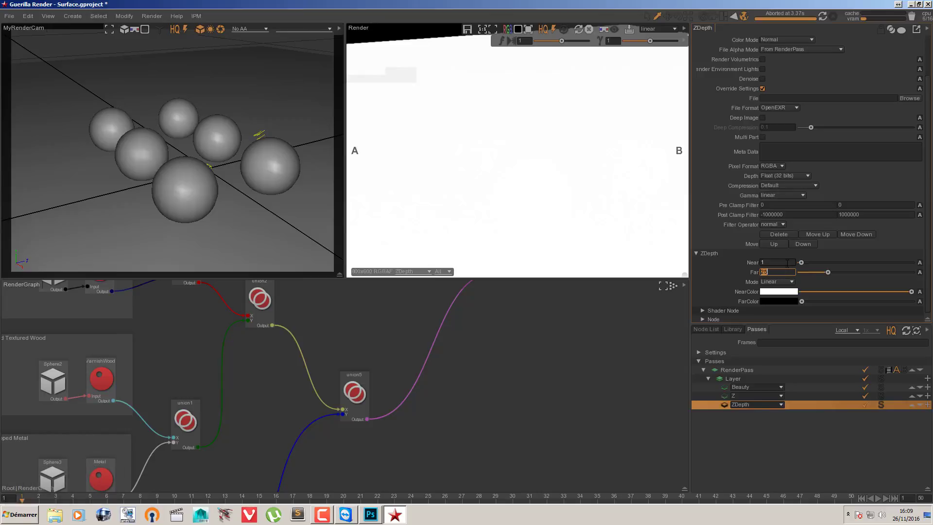
{"action": "left_click", "coordinate": [787, 263]}
{"action": "left_click", "coordinate": [822, 16]}
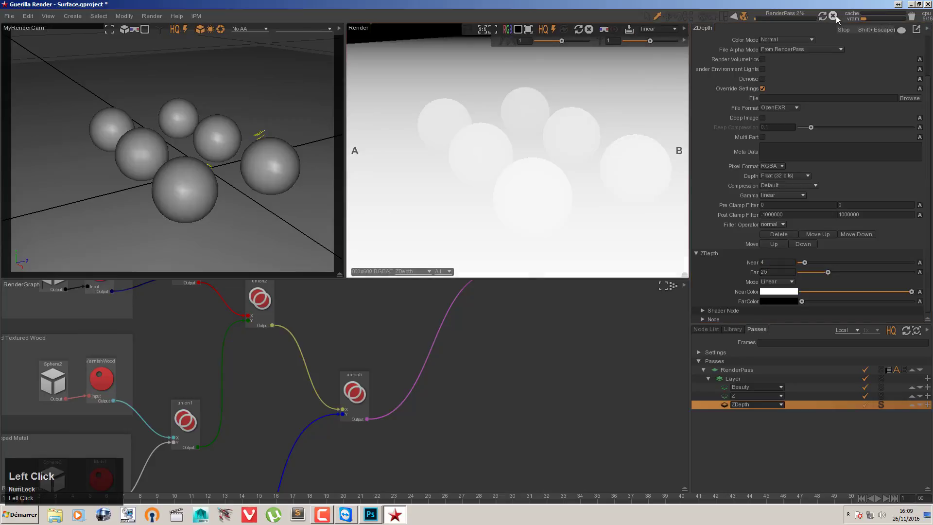
{"action": "left_click", "coordinate": [834, 17]}
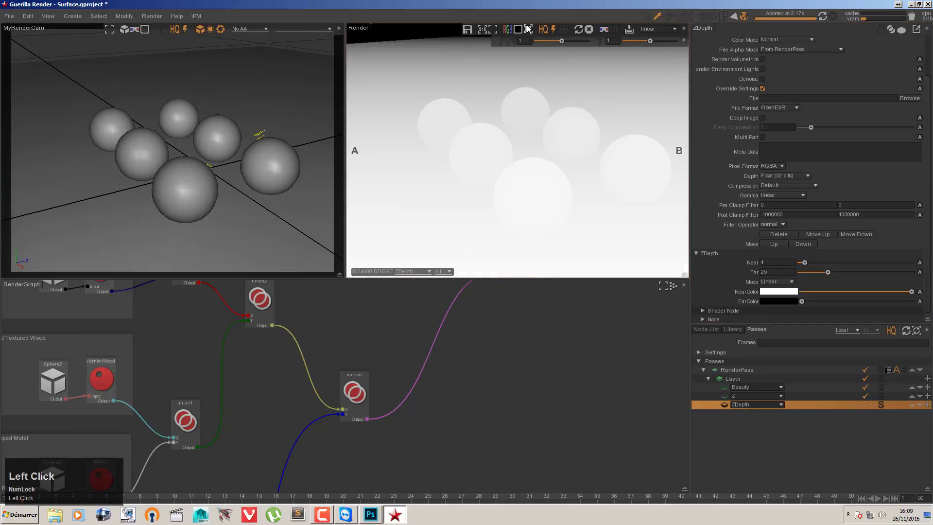
Step: Fit the render in its view and sample the ZDepth values from the plane's foreground to its far edge
{"action": "left_click", "coordinate": [494, 30]}
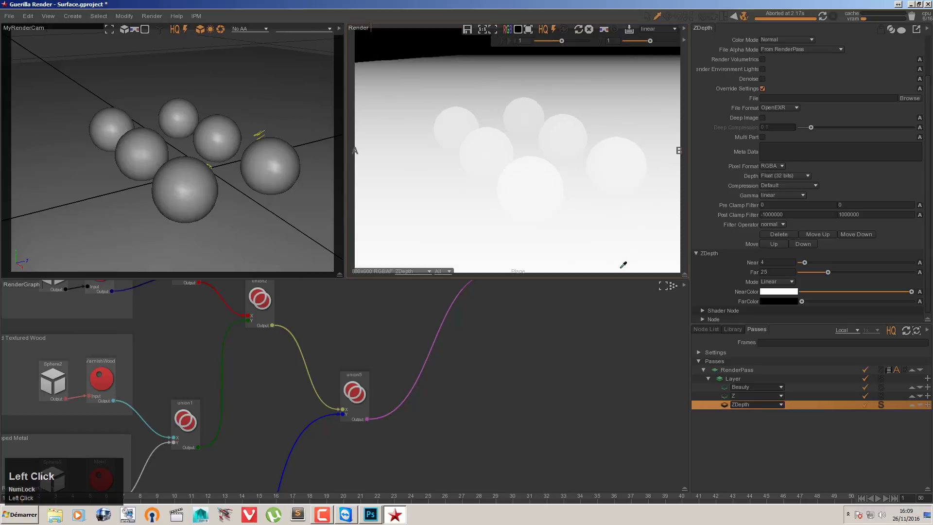
{"action": "left_click_drag", "start_coordinate": [623, 264], "coordinate": [579, 55]}
Step: Inspect the previously rendered Beauty, Z and ZDepth files in D:\TMP in the file explorer, and close its window
{"action": "left_click", "coordinate": [55, 513]}
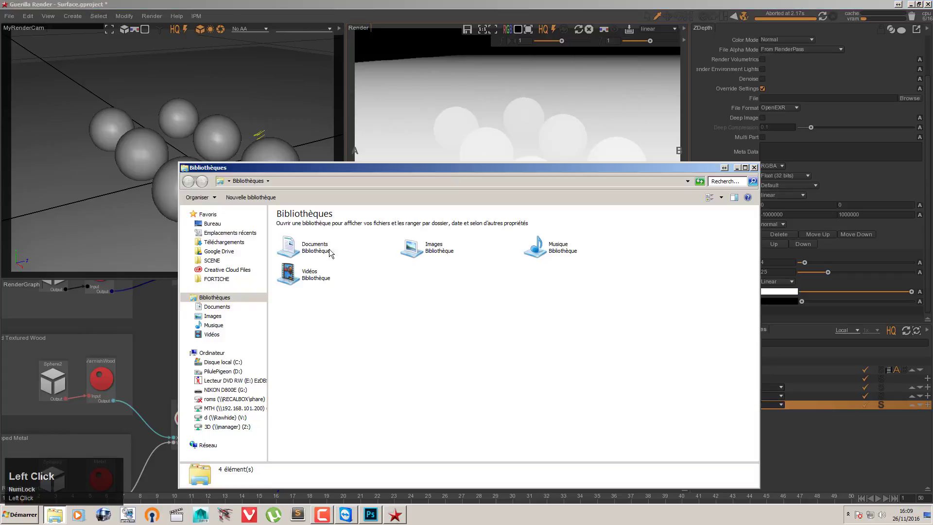
{"action": "left_click", "coordinate": [223, 371]}
{"action": "double_click", "coordinate": [308, 234]}
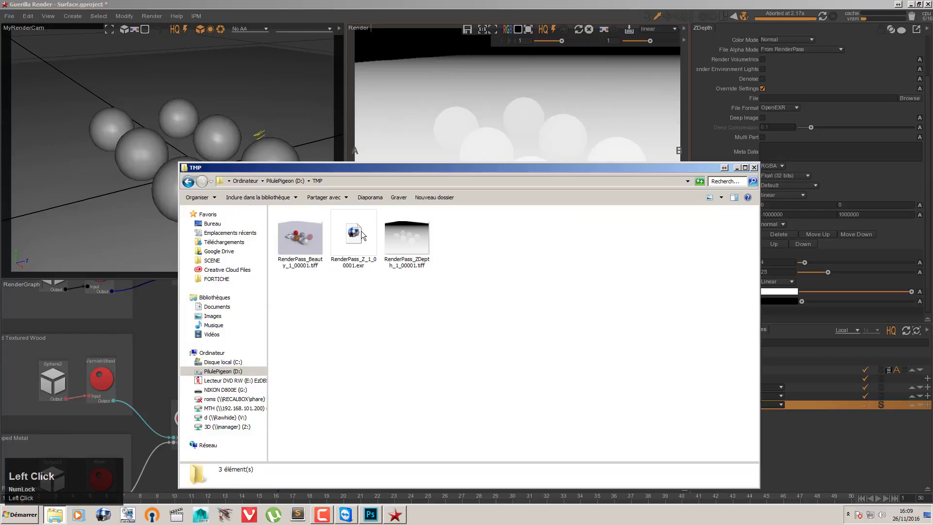
{"action": "left_click", "coordinate": [413, 243]}
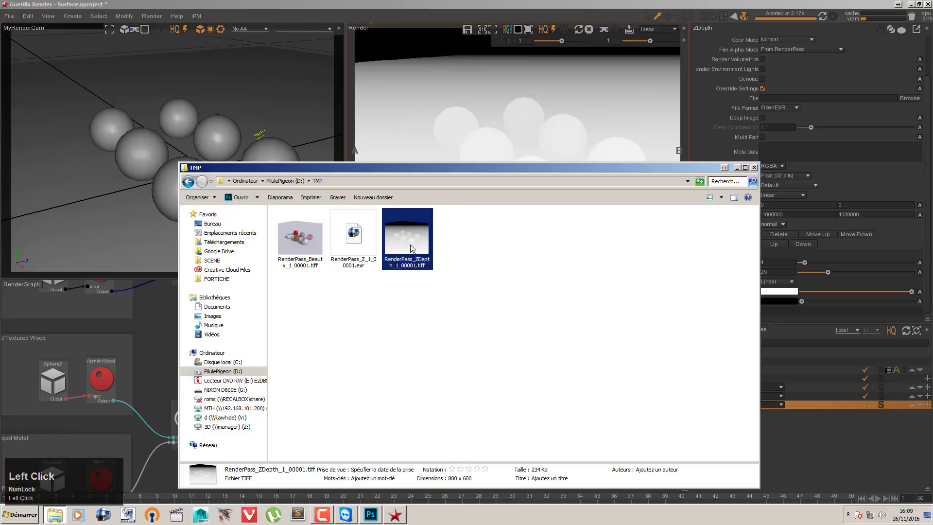
{"action": "left_click", "coordinate": [755, 166]}
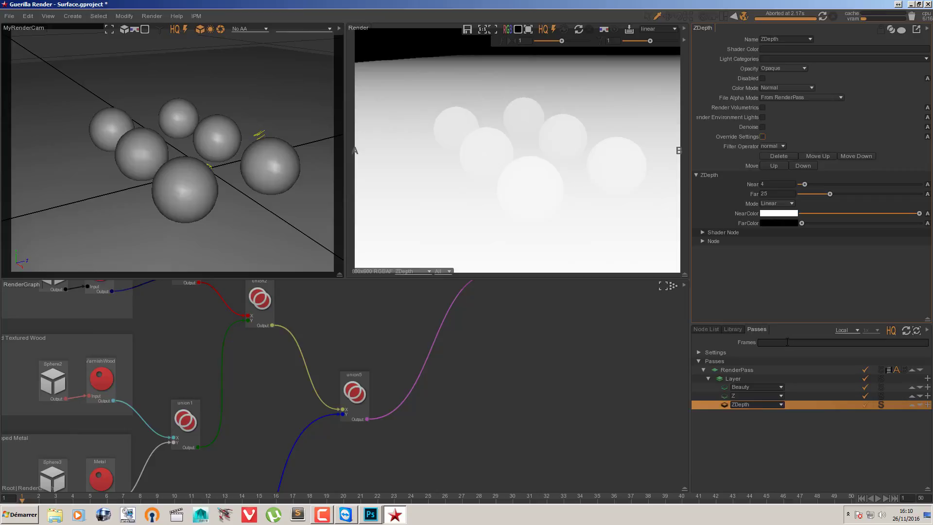
Step: Permanently delete the old Beauty, Z and ZDepth render files from the D:\TMP folder, and close the explorer window
{"action": "left_click", "coordinate": [54, 514]}
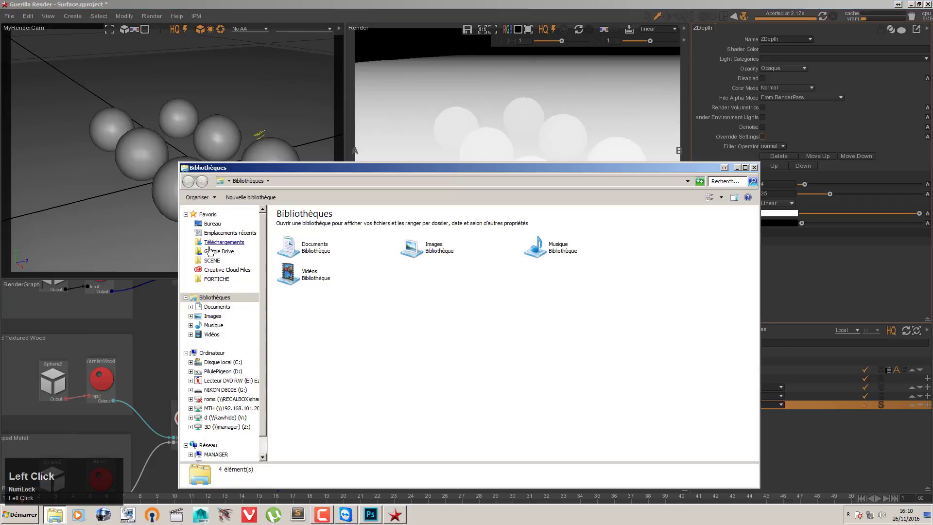
{"action": "left_click", "coordinate": [238, 371]}
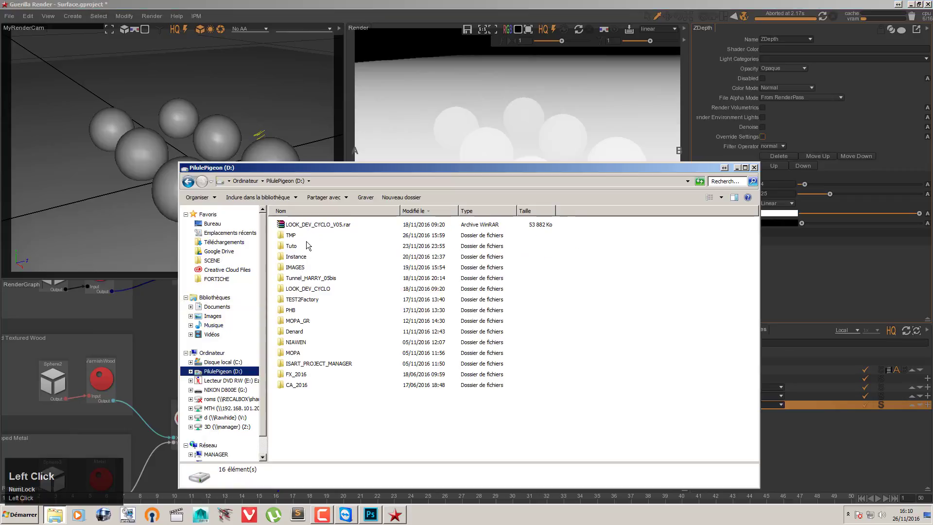
{"action": "double_click", "coordinate": [307, 235]}
{"action": "left_click_drag", "start_coordinate": [511, 235], "coordinate": [312, 265]}
{"action": "left_click", "coordinate": [316, 273]}
{"action": "key", "text": "Delete"}
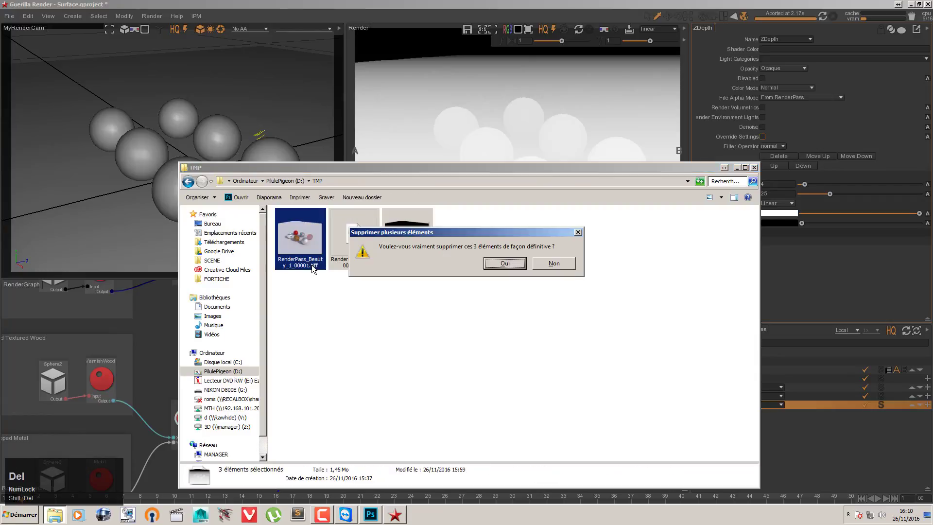
{"action": "key", "text": "Return"}
{"action": "left_click", "coordinate": [754, 168]}
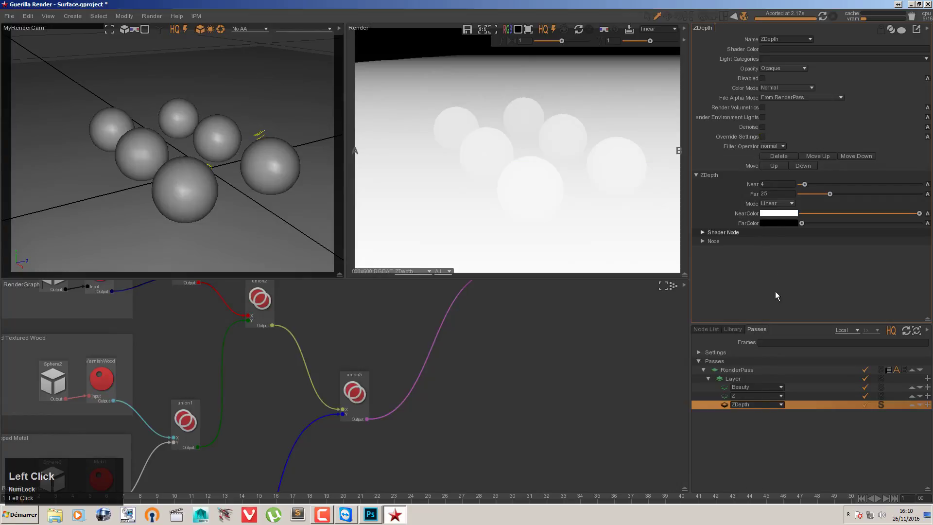
Step: Copy the path of the D:\TMP folder from the file explorer and close its window
{"action": "left_click", "coordinate": [54, 515]}
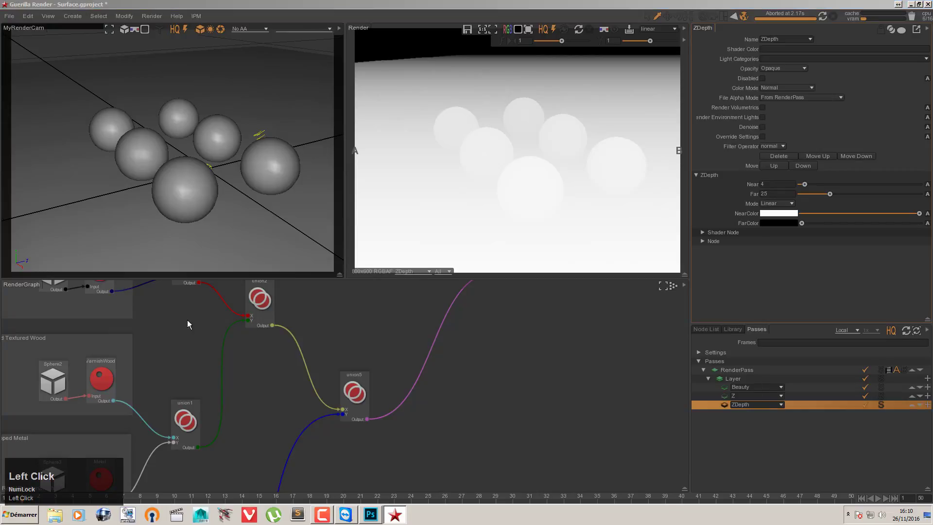
{"action": "left_click", "coordinate": [224, 371]}
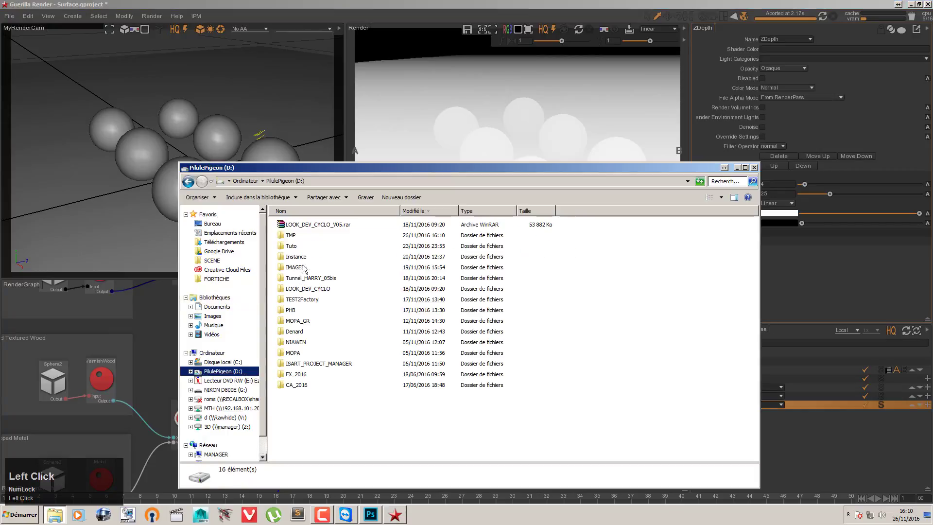
{"action": "double_click", "coordinate": [305, 235]}
{"action": "left_click", "coordinate": [342, 182]}
{"action": "key", "text": "ctrl+c"}
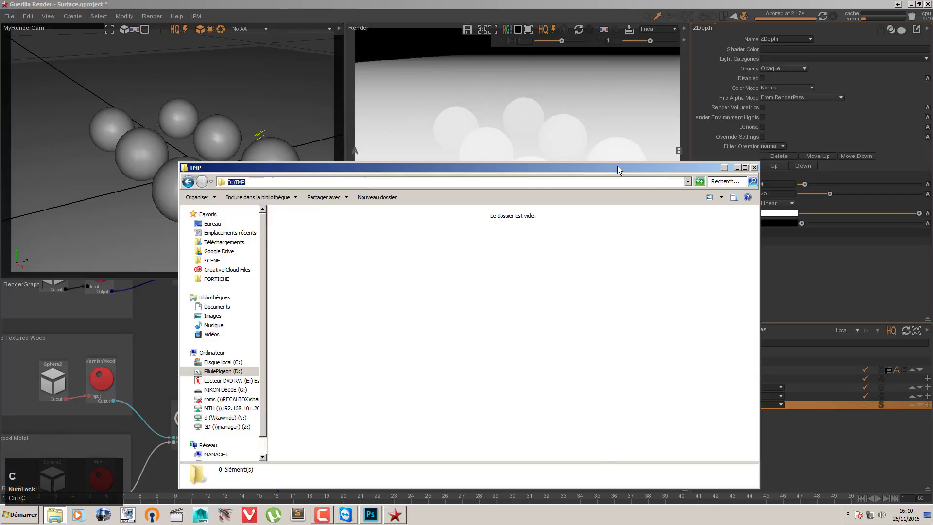
{"action": "left_click", "coordinate": [754, 168]}
Step: In the RenderPass file settings, replace the images folder variable in the File Pattern with the path D:\TMP
{"action": "left_click", "coordinate": [743, 370]}
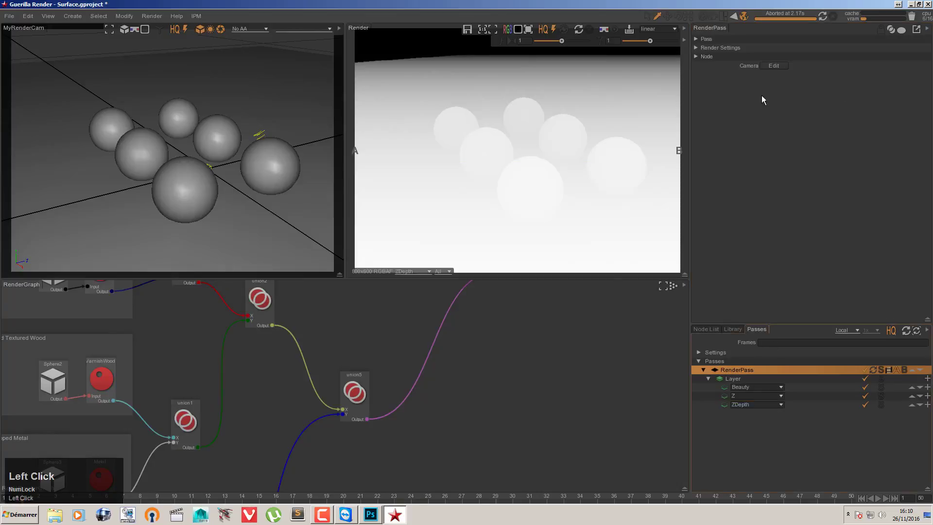
{"action": "left_click", "coordinate": [715, 48]}
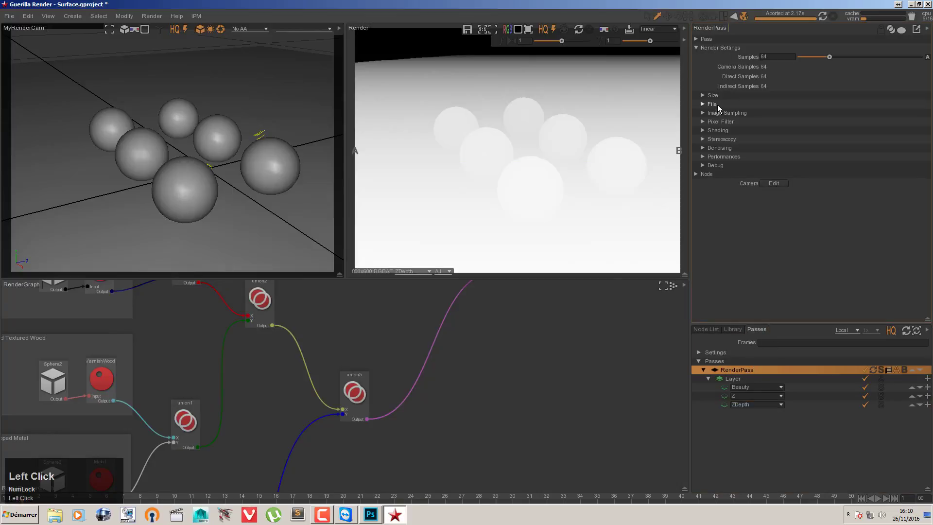
{"action": "left_click", "coordinate": [714, 104]}
{"action": "left_click_drag", "start_coordinate": [790, 123], "coordinate": [723, 121]}
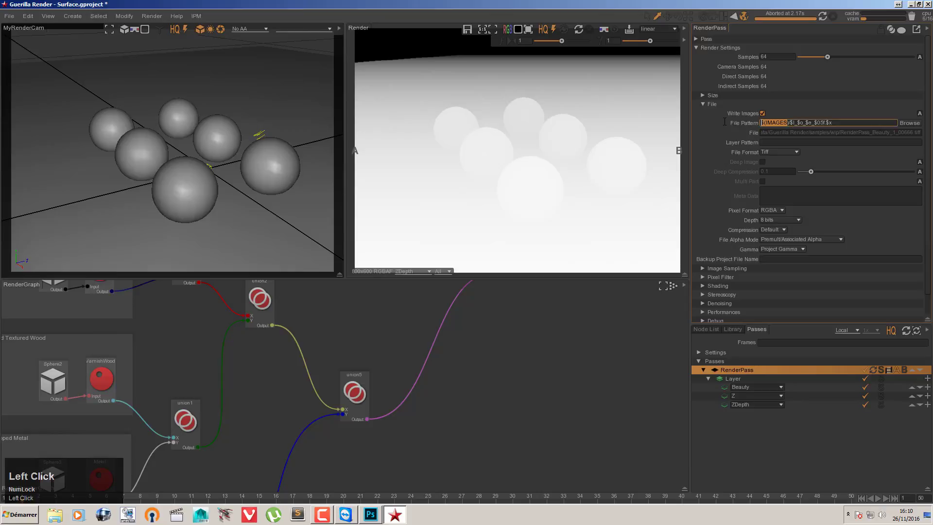
{"action": "key", "text": "ctrl+v"}
{"action": "key", "text": "Return"}
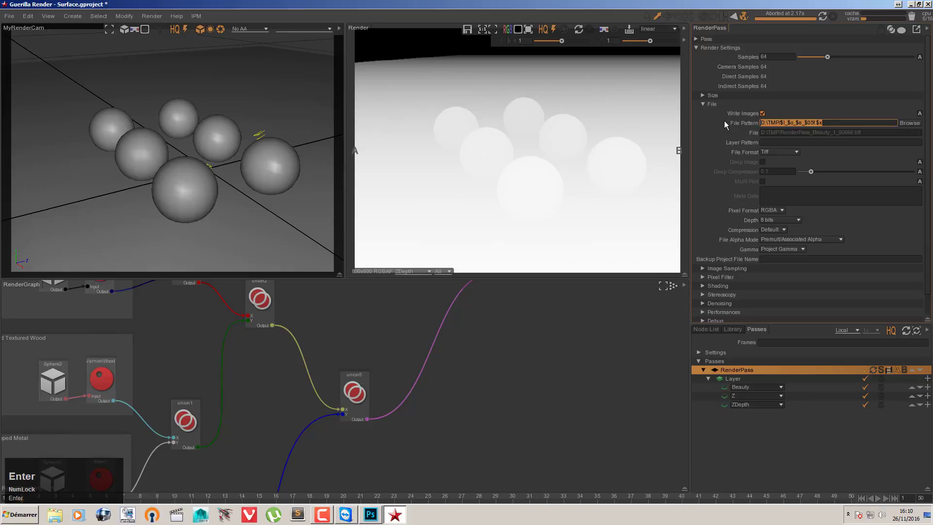
{"action": "left_click", "coordinate": [704, 171]}
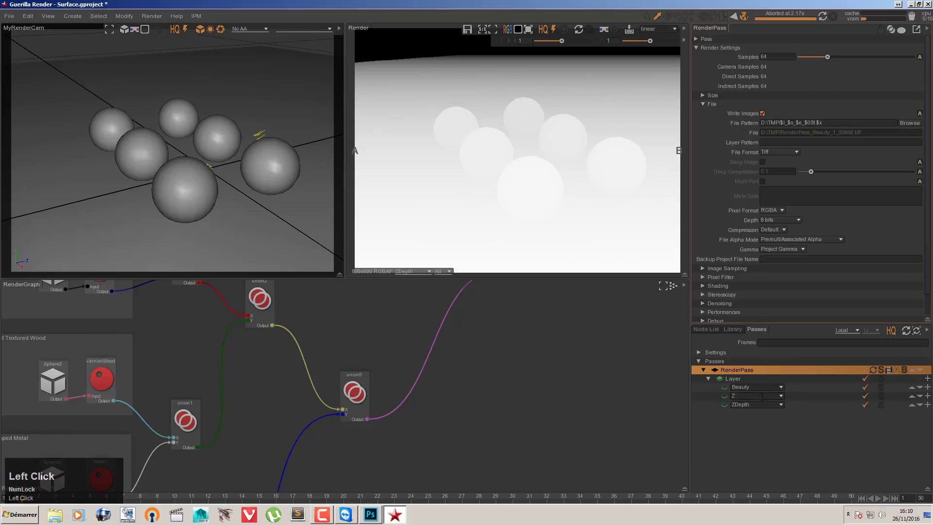
Step: Set the frames to 1-1 and launch the final render of the passes
{"action": "left_click", "coordinate": [774, 343]}
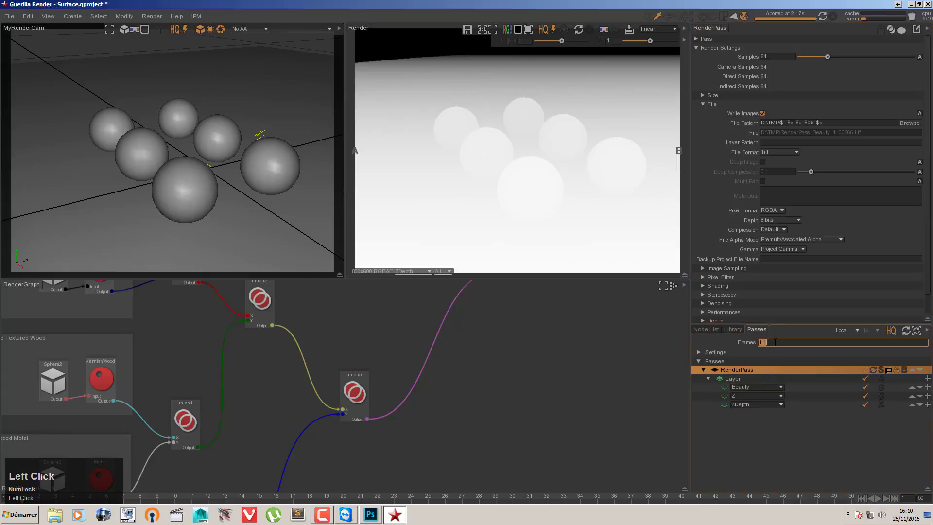
{"action": "left_click", "coordinate": [572, 346]}
{"action": "key", "text": "ctrl+shift+r"}
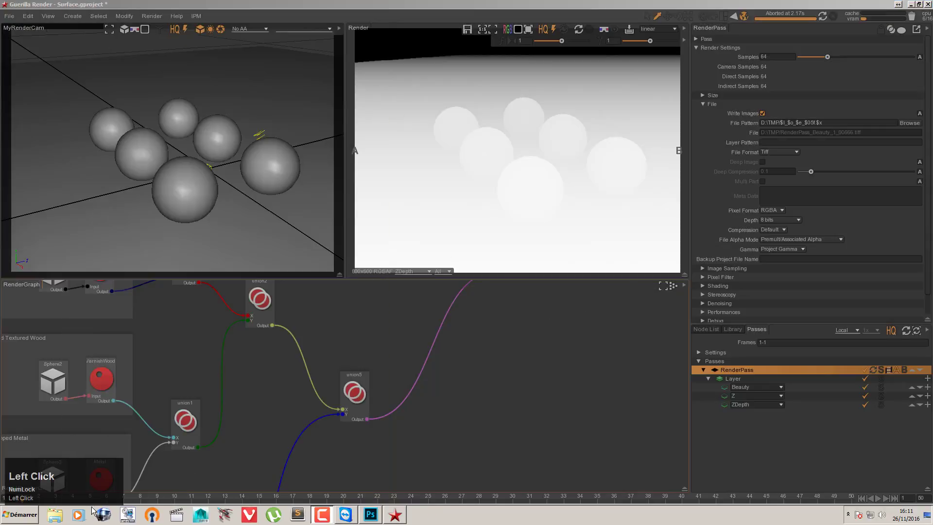
Step: Open RenderPass_Beauty_1_00001.tiff from the D:\TMP folder in Photoshop
{"action": "left_click", "coordinate": [55, 514]}
{"action": "left_click", "coordinate": [219, 307]}
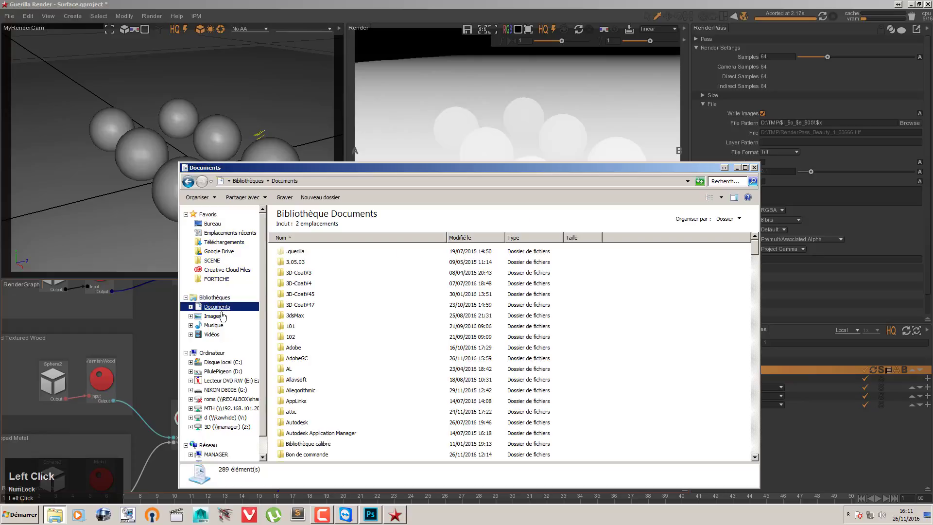
{"action": "left_click", "coordinate": [224, 372]}
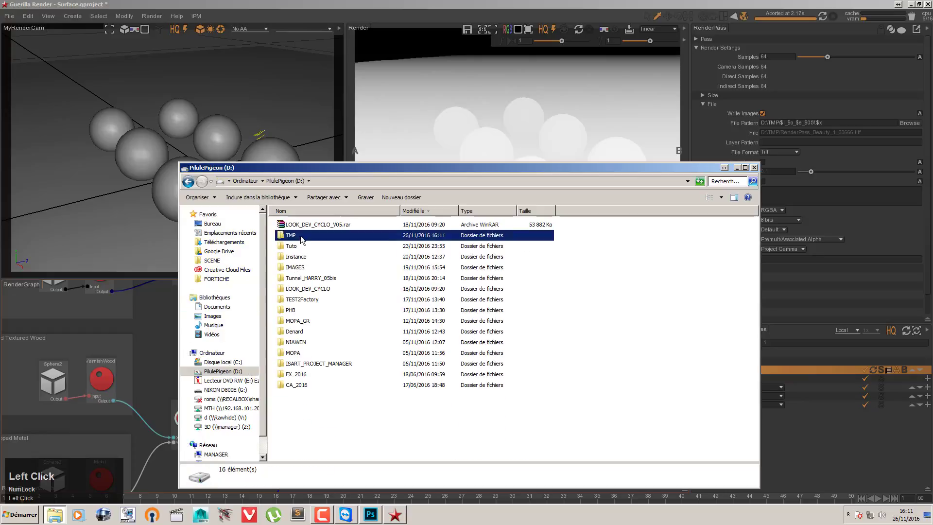
{"action": "double_click", "coordinate": [302, 236]}
{"action": "left_click_drag", "start_coordinate": [302, 241], "coordinate": [380, 48]}
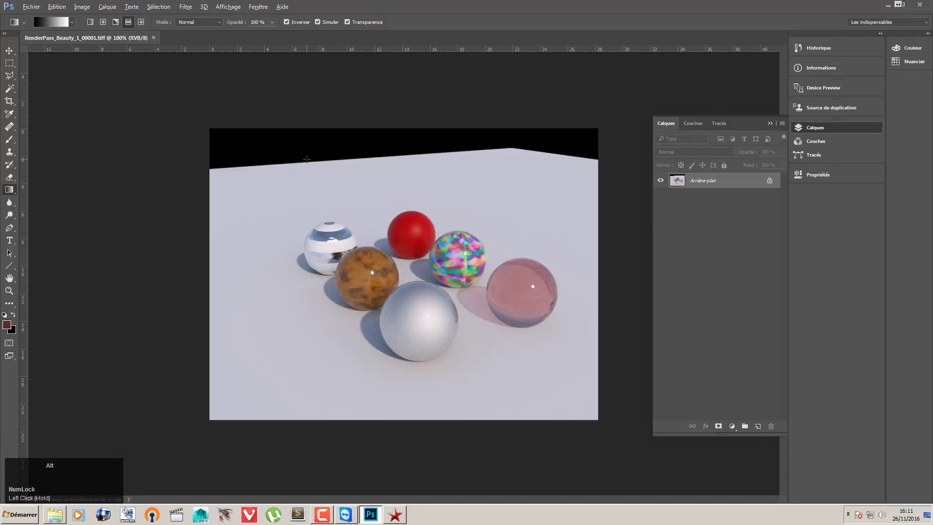
Step: Open the ZDepth TIFF and the Z EXR from D:\TMP in Photoshop, reading the EXR's alpha data as transparency
{"action": "key", "text": "alt+Tab"}
{"action": "left_click", "coordinate": [429, 241]}
{"action": "left_click_drag", "start_coordinate": [415, 231], "coordinate": [424, 34]}
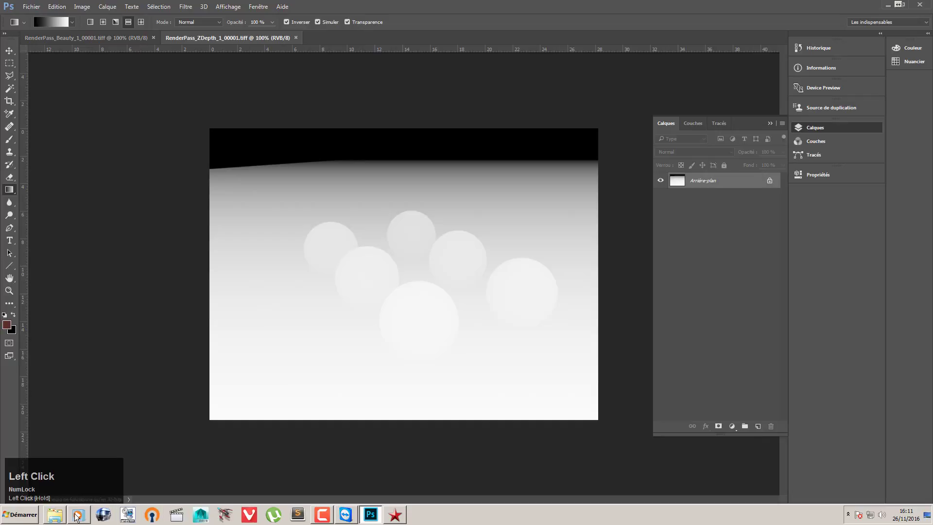
{"action": "left_click", "coordinate": [55, 514]}
{"action": "left_click_drag", "start_coordinate": [366, 241], "coordinate": [429, 38]}
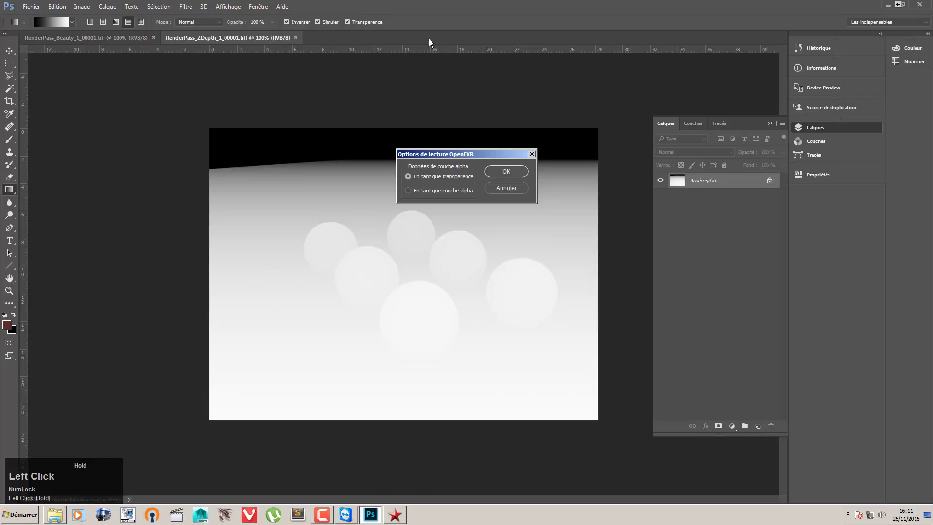
{"action": "left_click", "coordinate": [505, 171]}
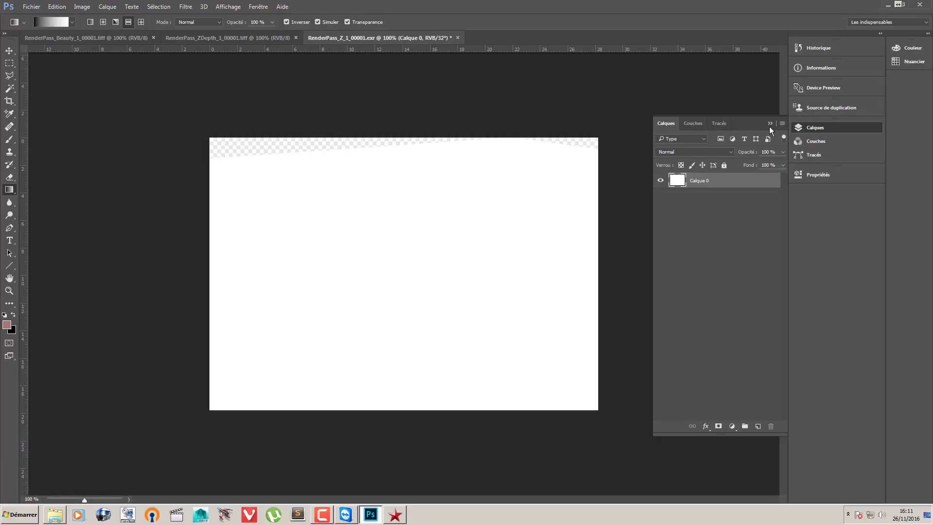
Step: With the Move tool active, lower the 32-bit exposure preview of the Z EXR to reveal its depth gradient
{"action": "left_click", "coordinate": [9, 50]}
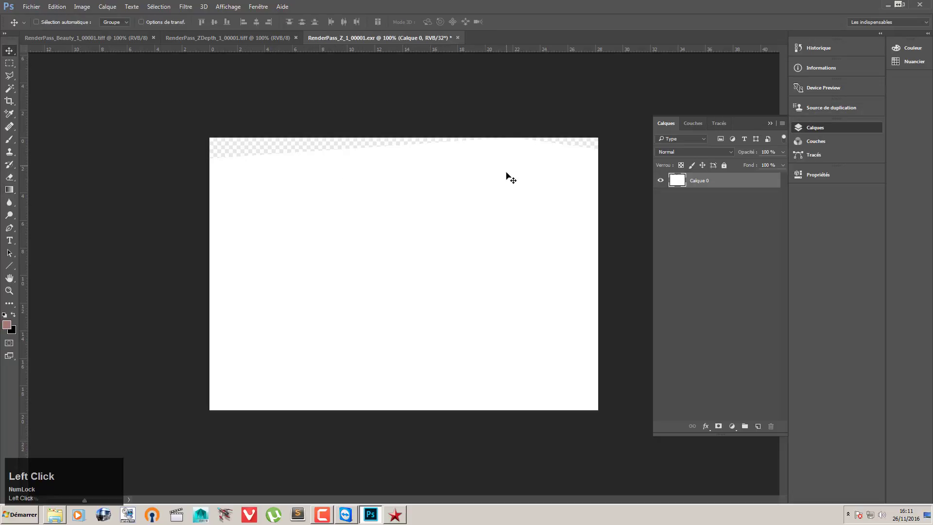
{"action": "left_click", "coordinate": [127, 499]}
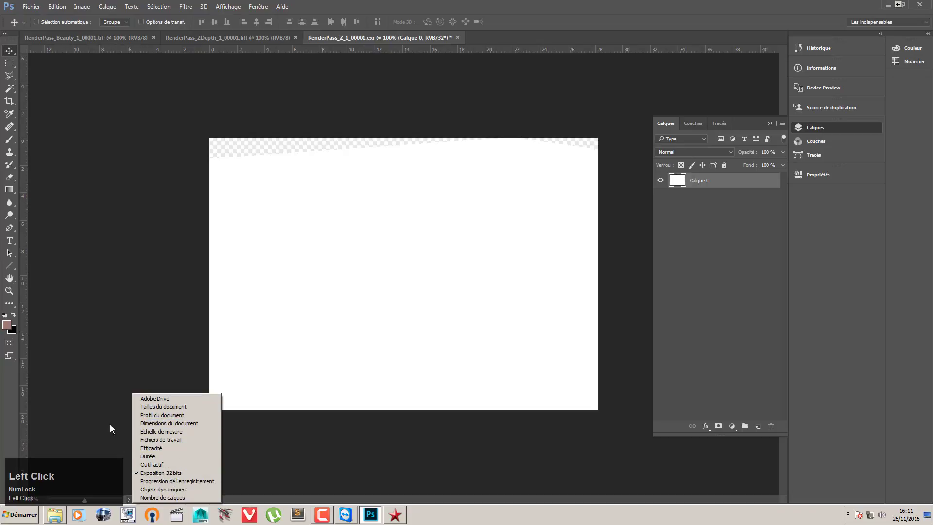
{"action": "left_click_drag", "start_coordinate": [83, 499], "coordinate": [72, 497]}
Step: Set the first colour readout to 32 bits (0 - 1) and raise the Z EXR's exposure preview to examine its depth values
{"action": "left_click", "coordinate": [810, 68]}
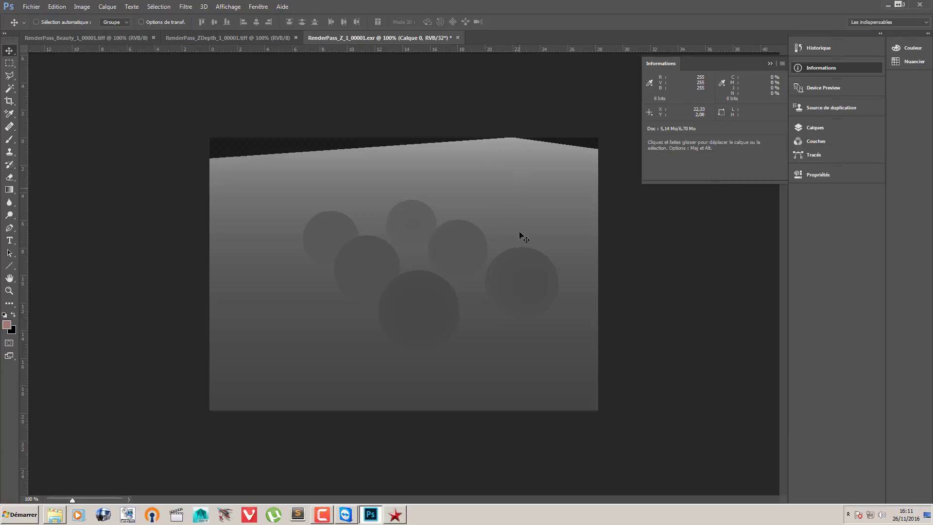
{"action": "left_click", "coordinate": [652, 83]}
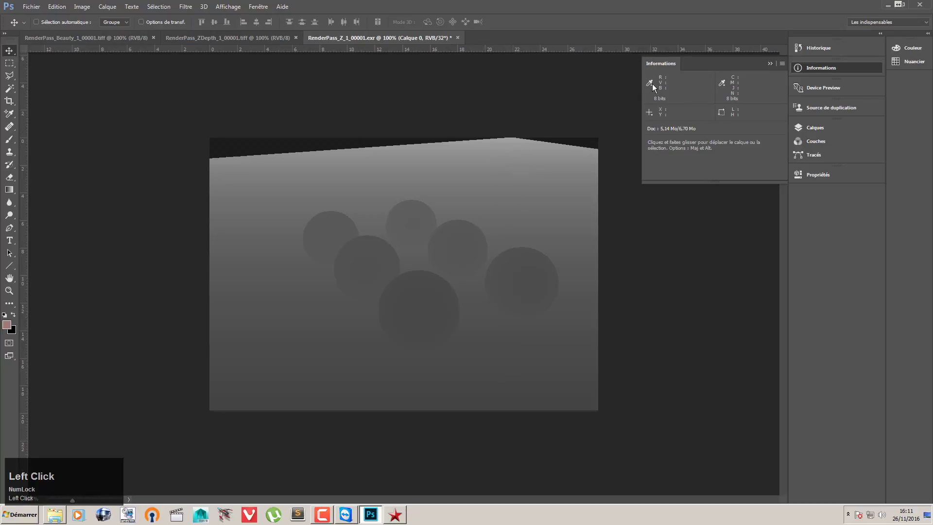
{"action": "left_click", "coordinate": [667, 196]}
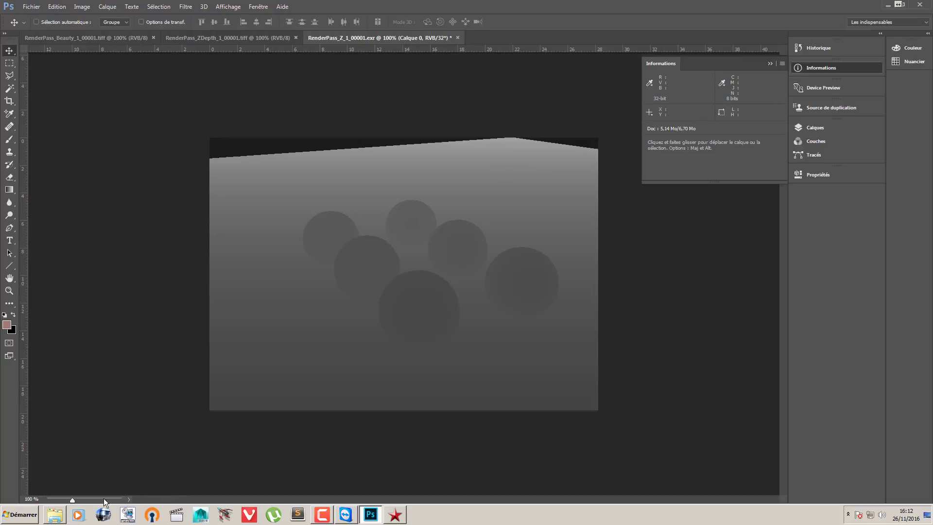
{"action": "left_click_drag", "start_coordinate": [71, 497], "coordinate": [80, 500]}
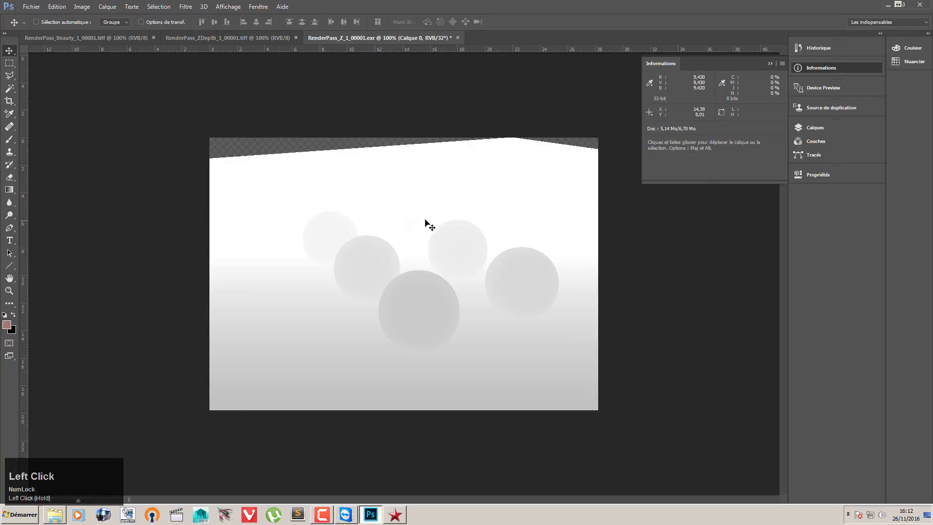
Step: Display the ZDepth TIFF and set the first colour readout to 8 bits (0 - 255) to examine its values
{"action": "left_click", "coordinate": [263, 34]}
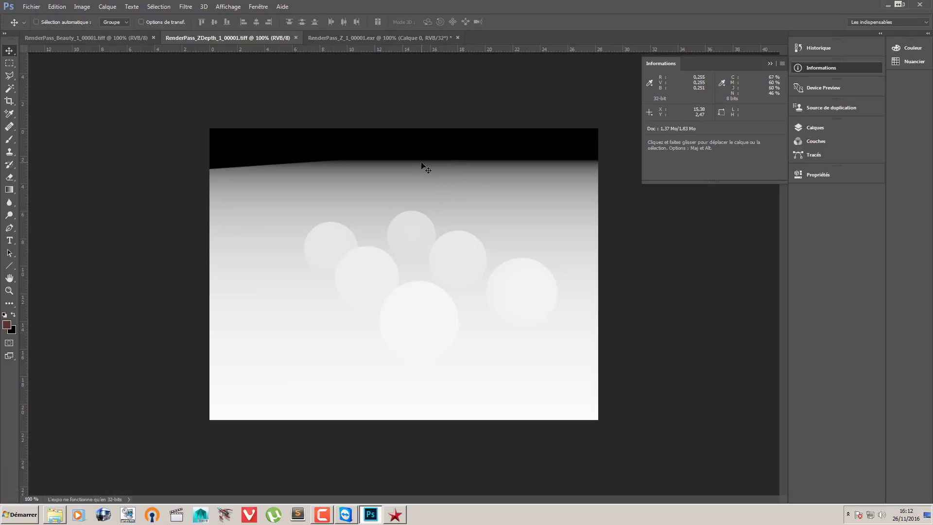
{"action": "left_click", "coordinate": [649, 83]}
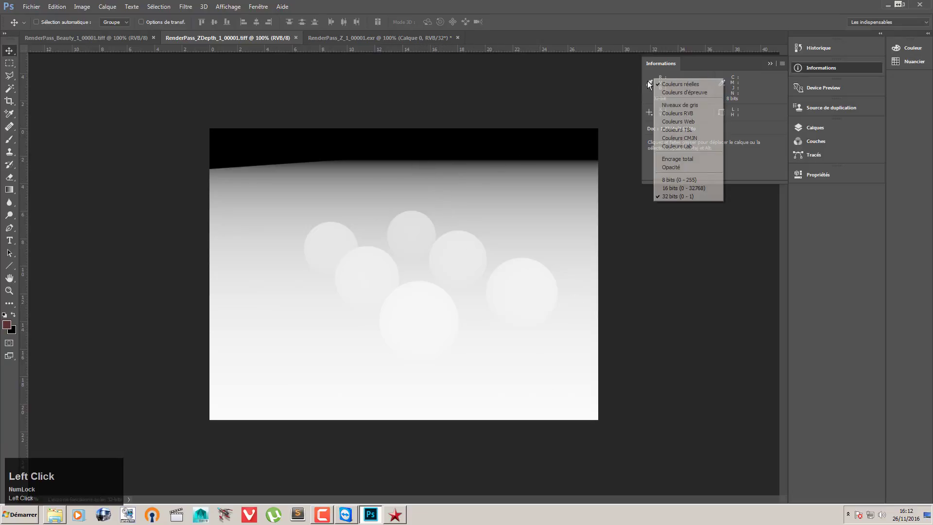
{"action": "left_click", "coordinate": [676, 182]}
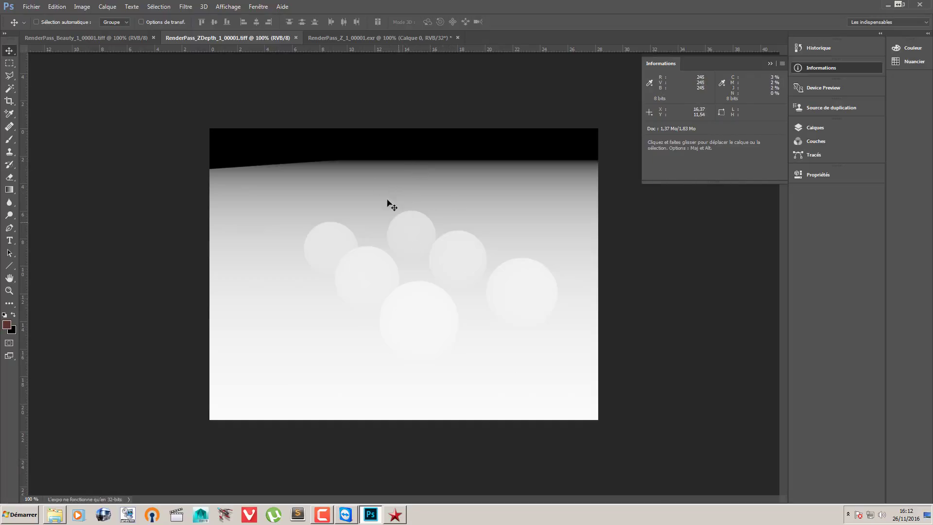
{"action": "left_click", "coordinate": [785, 64]}
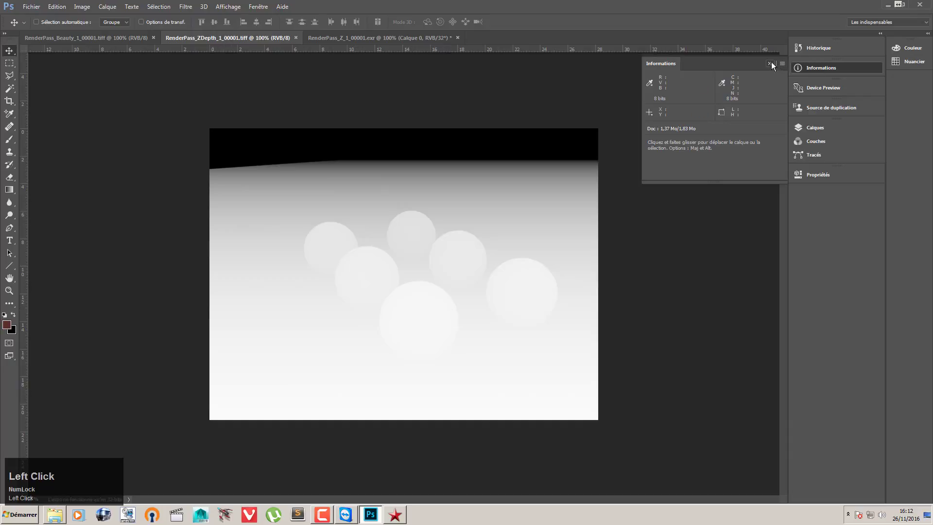
Step: Copy the entire ZDepth TIFF image and paste it as a new layer in the Beauty TIFF
{"action": "key", "text": "ctrl"}
{"action": "key", "text": "ctrl+a"}
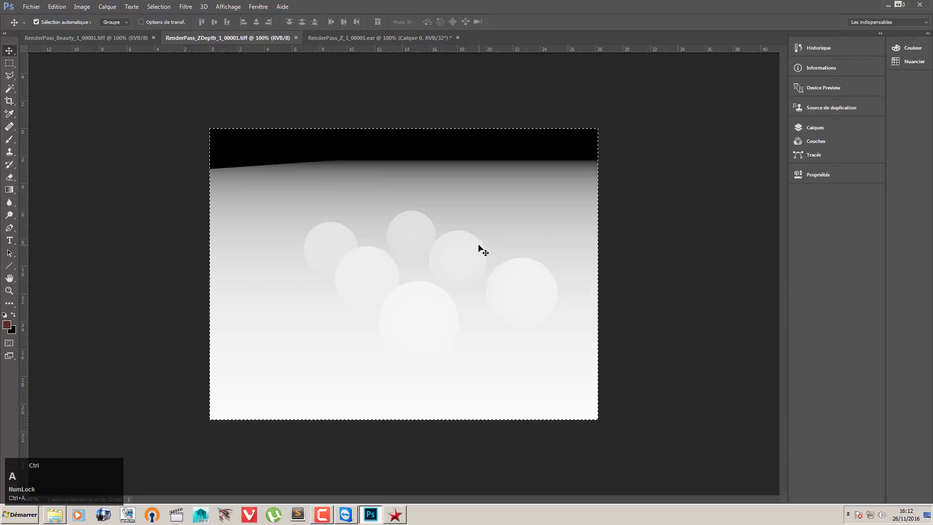
{"action": "key", "text": "ctrl+c"}
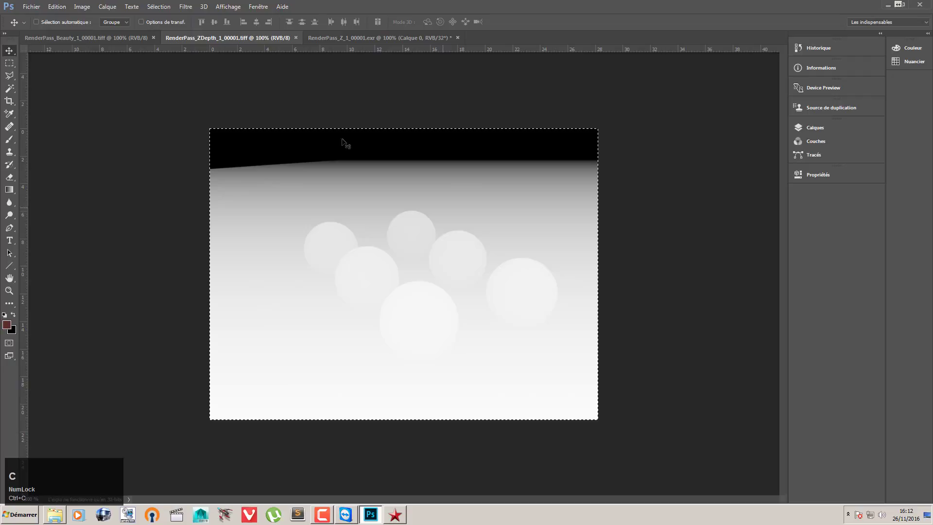
{"action": "left_click", "coordinate": [100, 37]}
{"action": "left_click", "coordinate": [814, 128]}
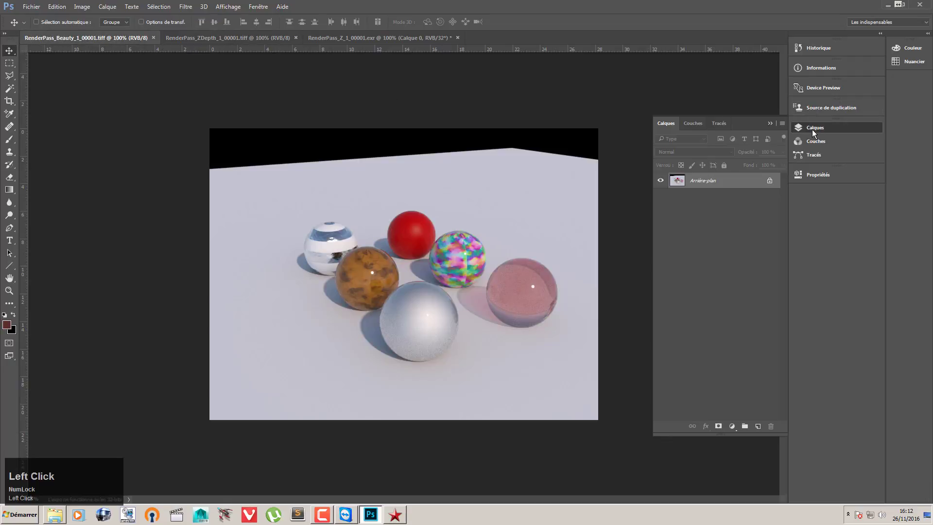
{"action": "key", "text": "ctrl+v"}
Step: Duplicate the Arrière-plan layer and place the copy above the pasted depth layer
{"action": "left_click", "coordinate": [696, 197]}
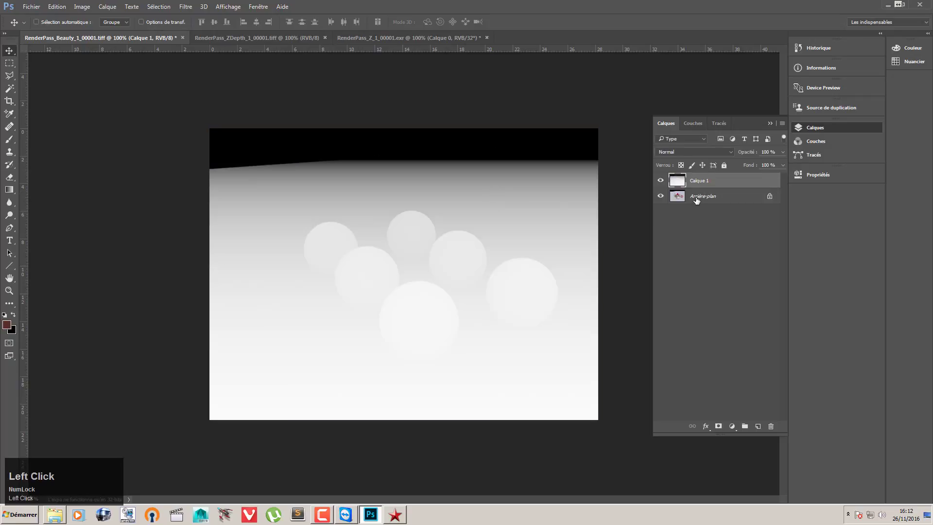
{"action": "key", "text": "ctrl+j"}
{"action": "left_click_drag", "start_coordinate": [696, 199], "coordinate": [697, 180]}
Step: With Arrière-plan copie temporarily hidden, copy the whole depth image on Calque 1, clear the selection and reselect the copy layer
{"action": "left_click", "coordinate": [701, 196]}
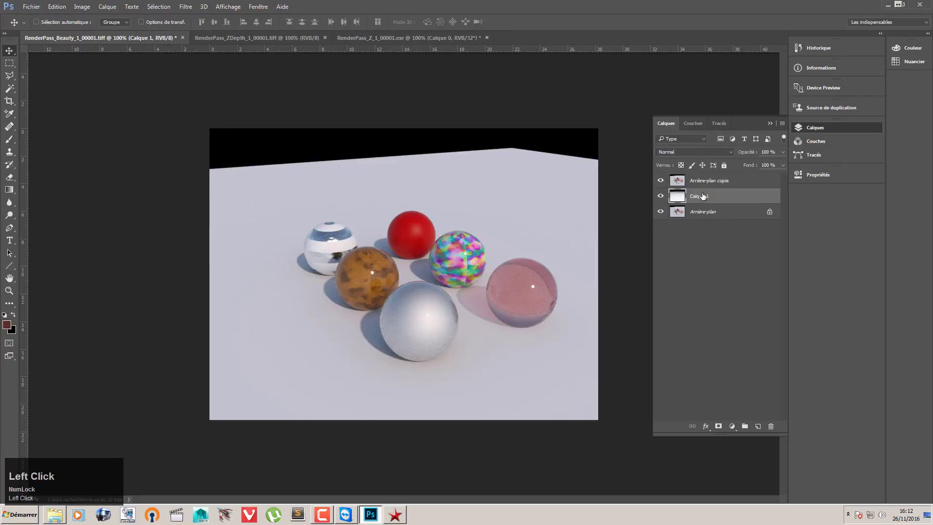
{"action": "left_click", "coordinate": [660, 181]}
{"action": "key", "text": "ctrl+a"}
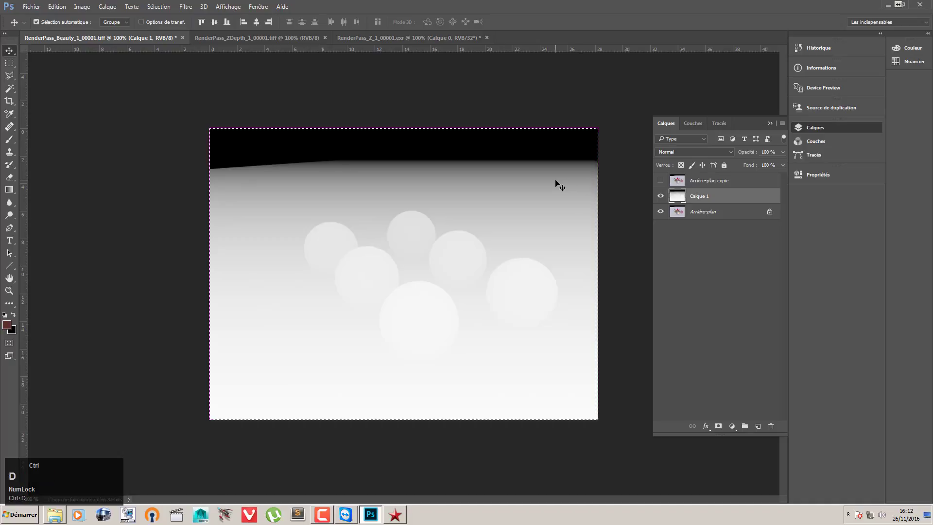
{"action": "key", "text": "ctrl+d"}
{"action": "left_click", "coordinate": [719, 181]}
{"action": "left_click", "coordinate": [660, 180]}
Step: Paste the depth image into the Alpha 1 channel, deselect it and return to the RGB composite of Arrière-plan copie
{"action": "left_click", "coordinate": [692, 122]}
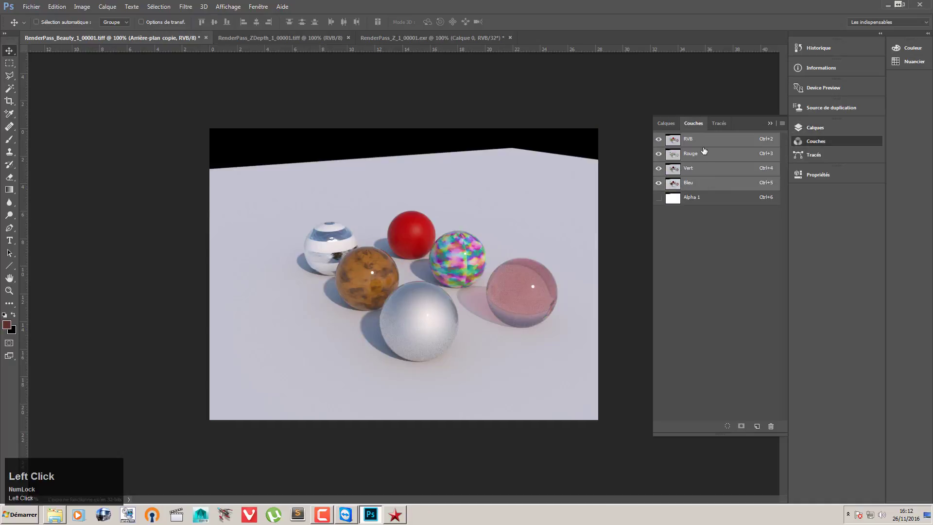
{"action": "left_click", "coordinate": [694, 198]}
{"action": "key", "text": "ctrl+v"}
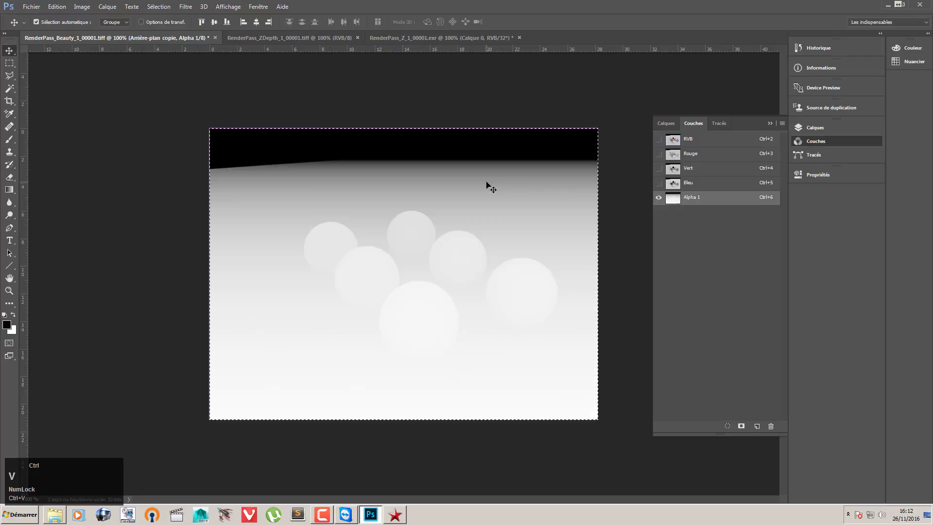
{"action": "key", "text": "ctrl+d"}
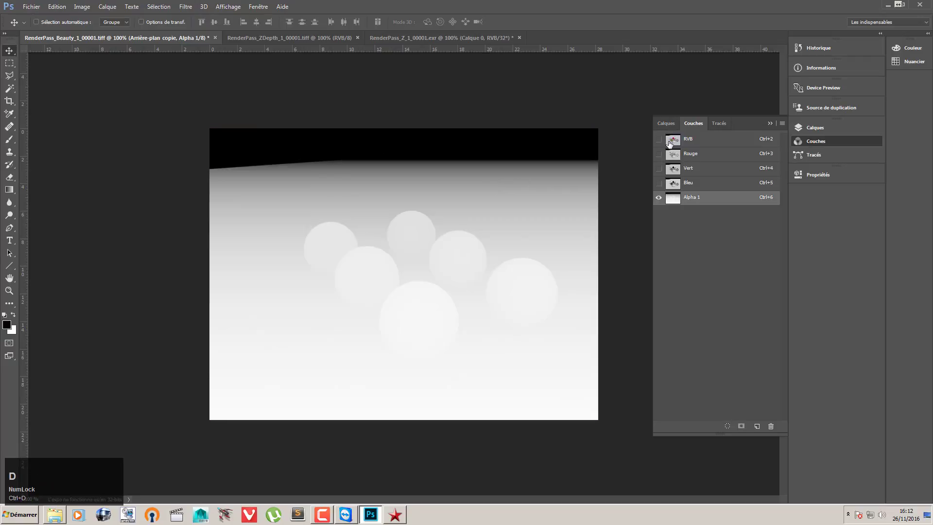
{"action": "left_click", "coordinate": [669, 142]}
{"action": "left_click", "coordinate": [672, 124]}
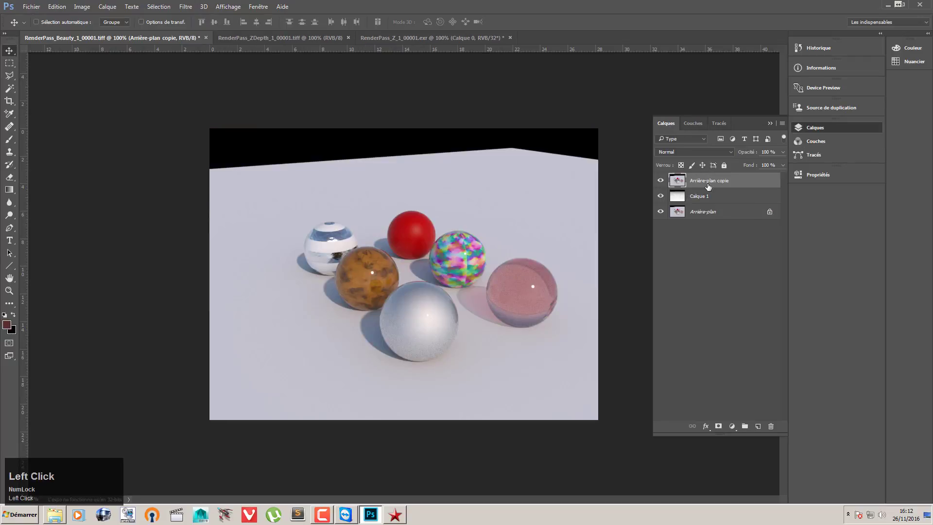
Step: Start the Lens Blur filter on Arrière-plan copie and use the Alpha 1 channel as its depth source
{"action": "left_click", "coordinate": [201, 7]}
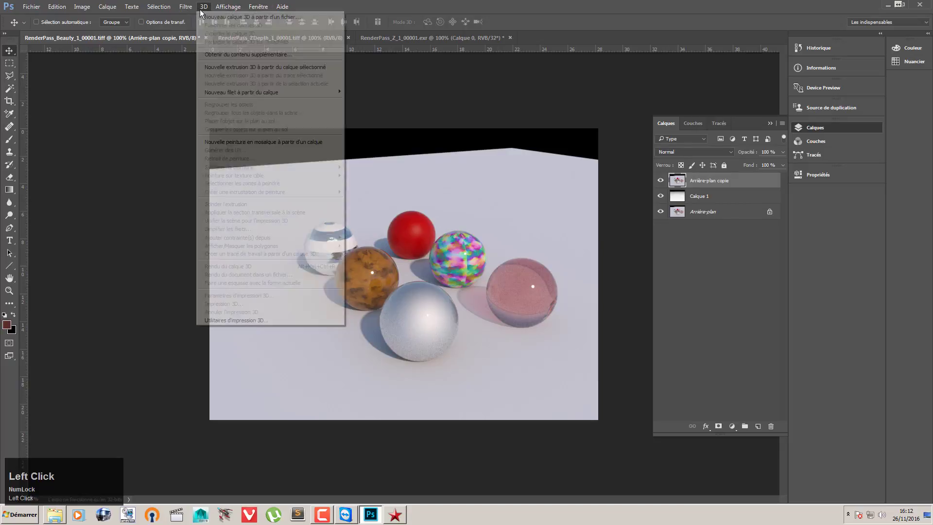
{"action": "mouse_move", "coordinate": [186, 7]}
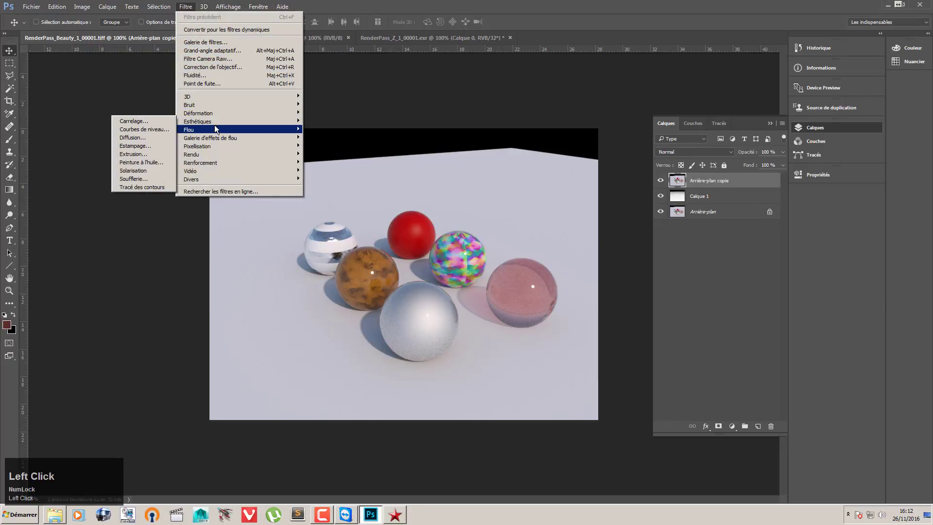
{"action": "mouse_move", "coordinate": [215, 129]}
{"action": "left_click", "coordinate": [140, 145]}
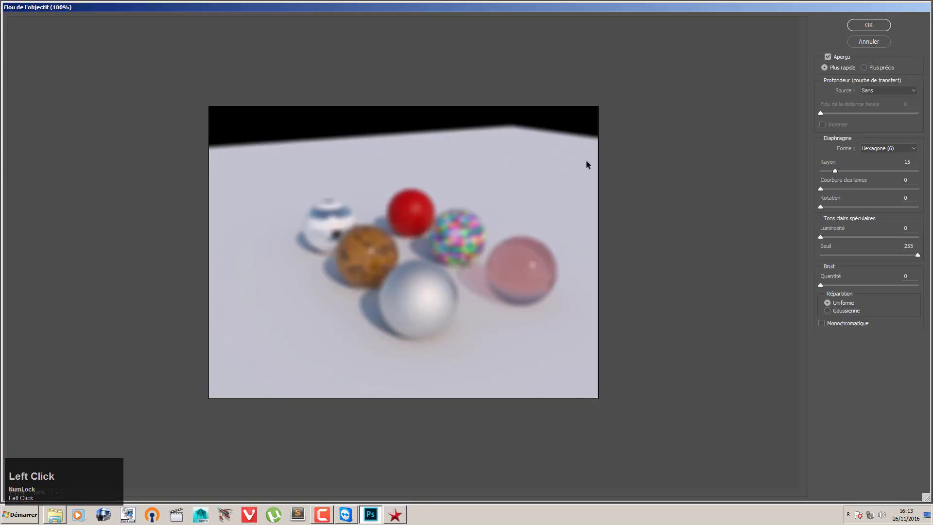
{"action": "left_click", "coordinate": [896, 92]}
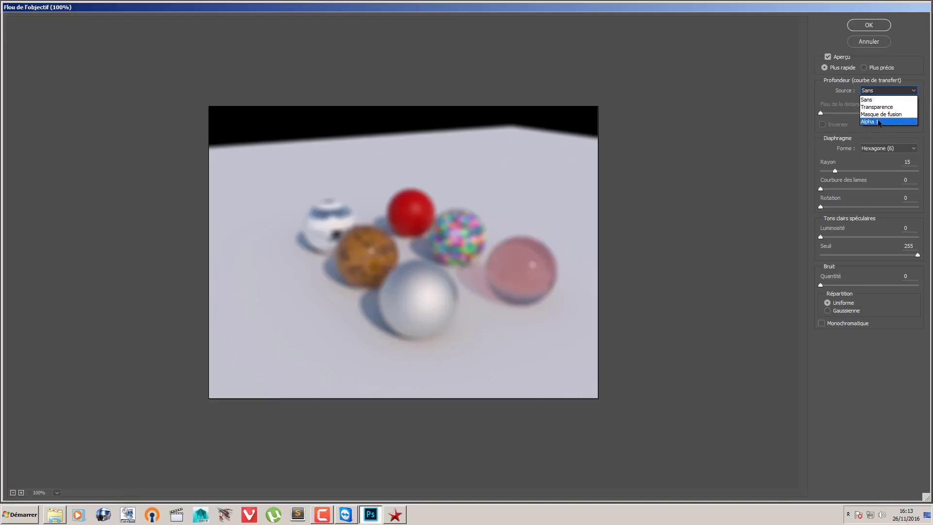
{"action": "left_click", "coordinate": [878, 122]}
Step: Set the Lens Blur focal distance to 200 and the diaphragm radius to 36
{"action": "left_click_drag", "start_coordinate": [821, 113], "coordinate": [918, 116]}
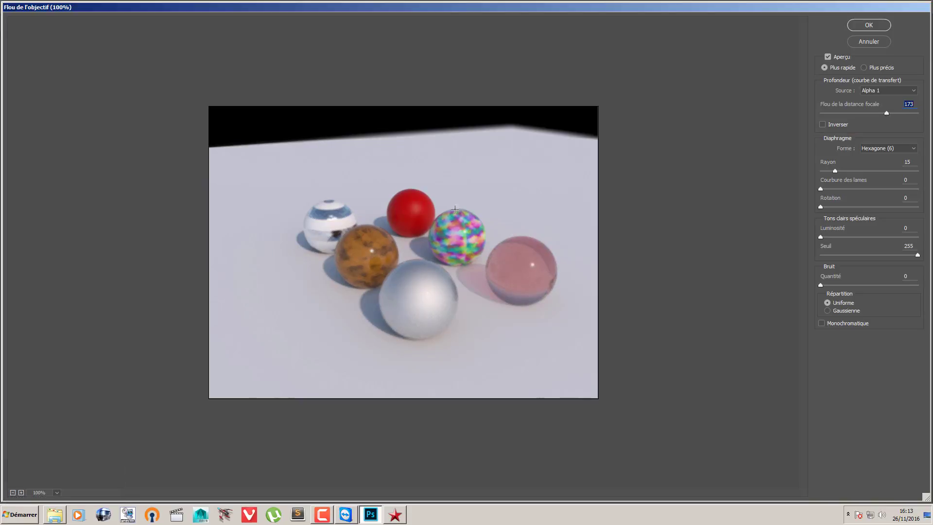
{"action": "left_click_drag", "start_coordinate": [889, 116], "coordinate": [897, 114]}
{"action": "left_click", "coordinate": [838, 170]}
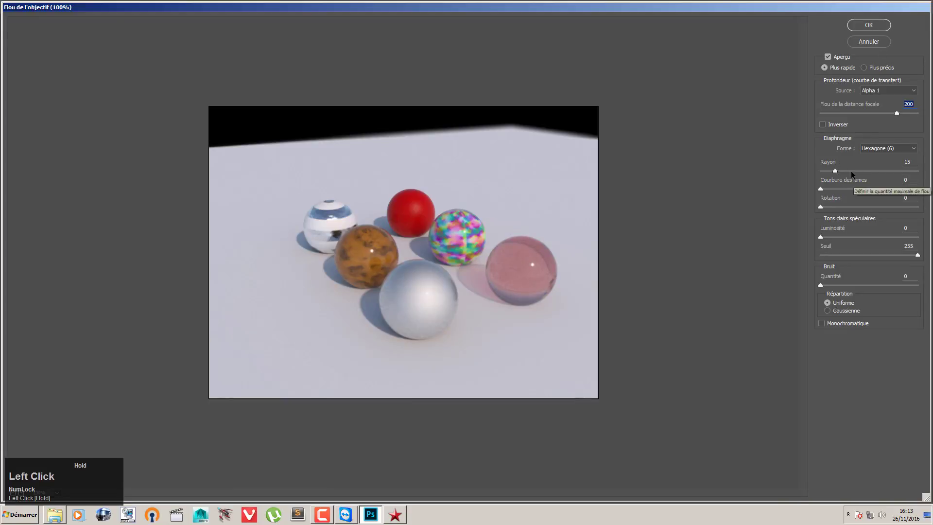
{"action": "left_click_drag", "start_coordinate": [841, 171], "coordinate": [850, 173]}
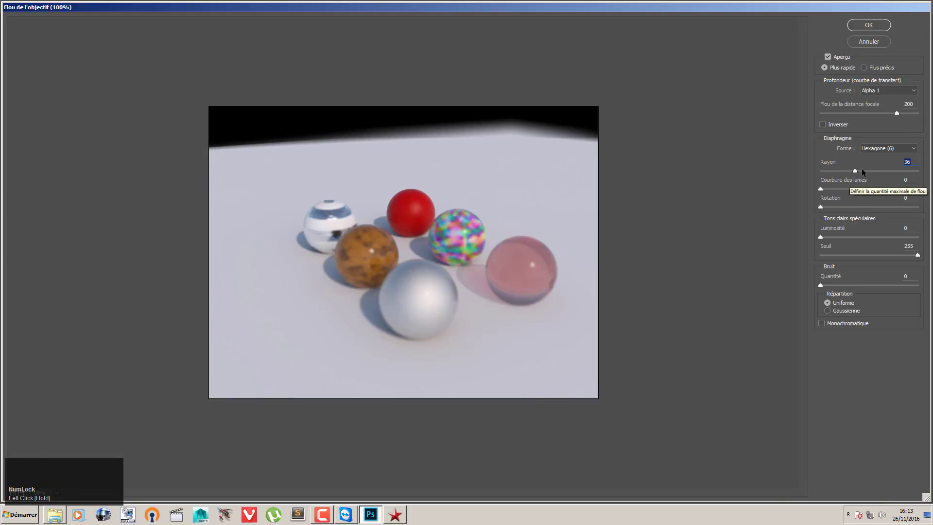